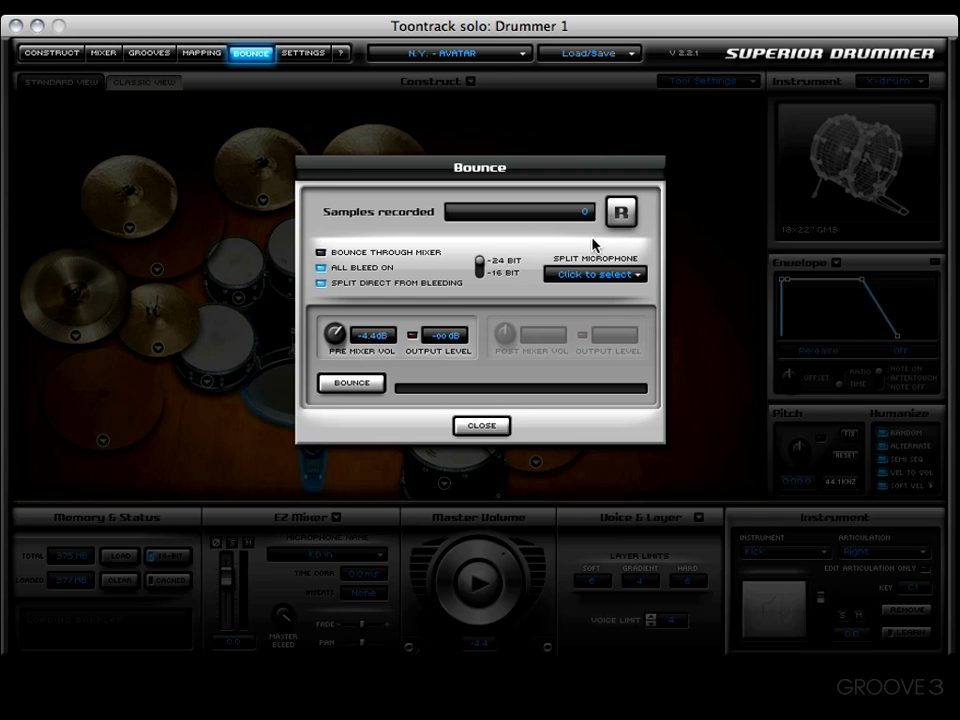
Arm the Bounce recorder for incoming MIDI, then switch to the EZplayer pro desktop
left_click(617, 216)
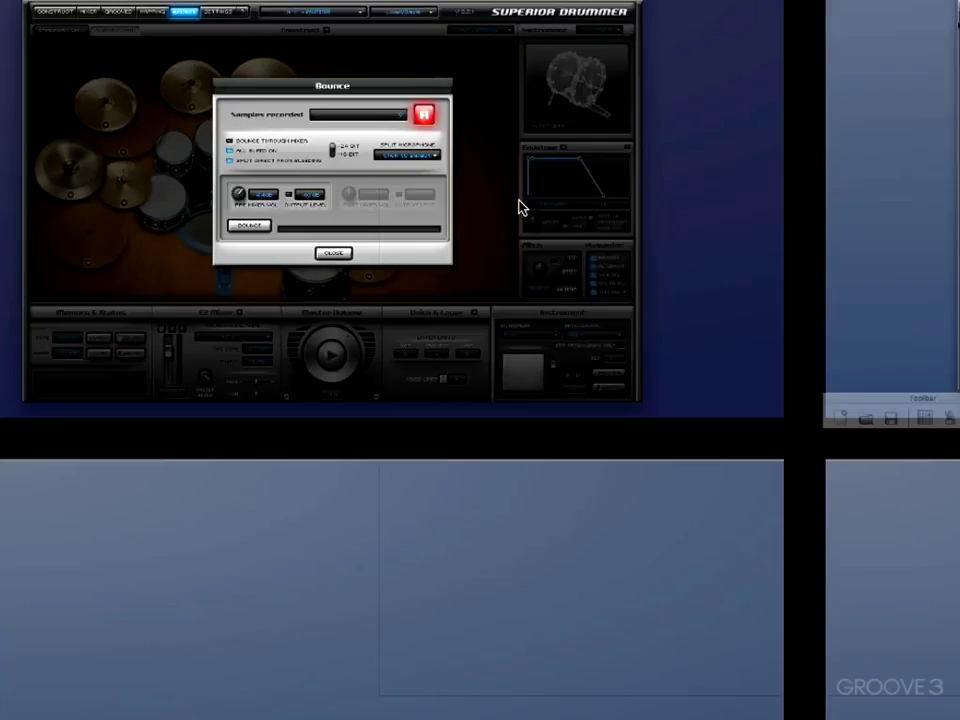
key("F8")
left_click(724, 165)
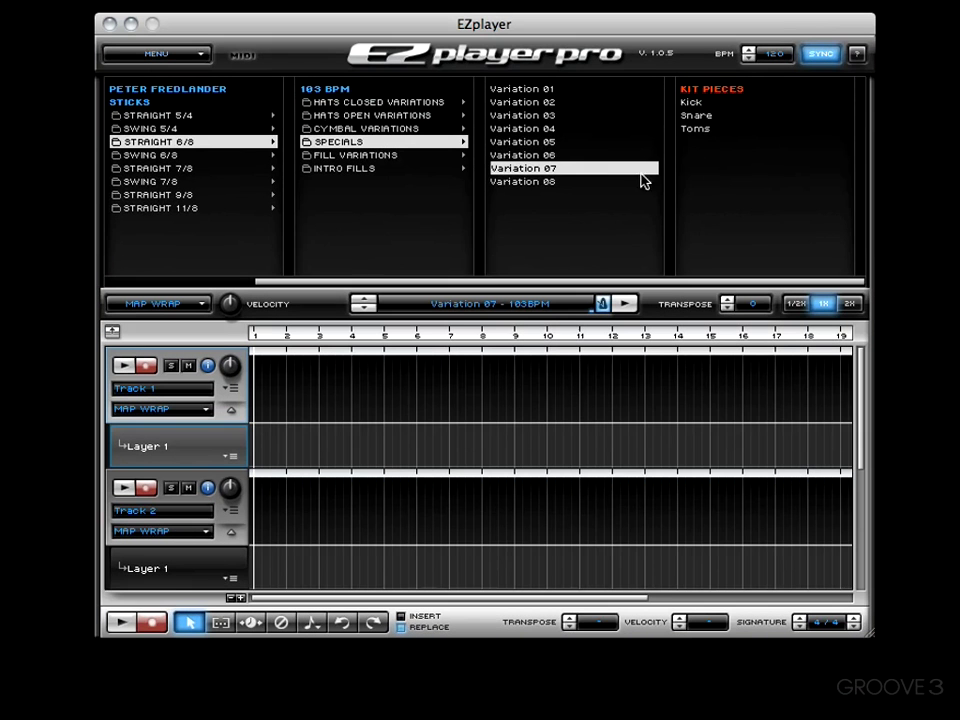
Play the Variation 07 - 103BPM groove in EZplayer, then return to the Superior Drummer desktop
left_click(524, 174)
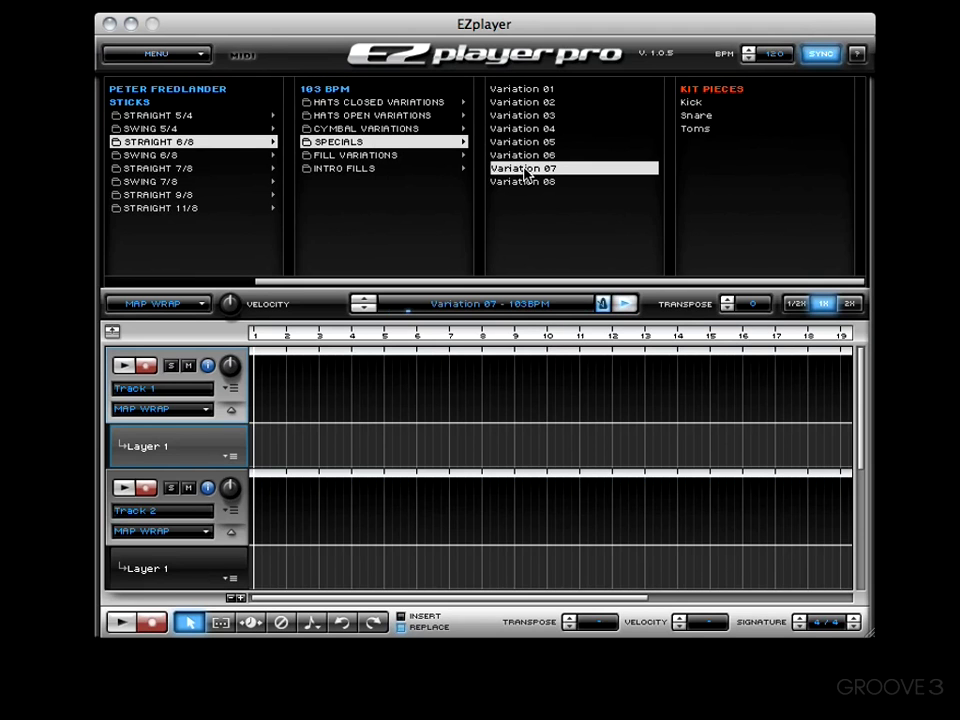
key("F8")
left_click(360, 182)
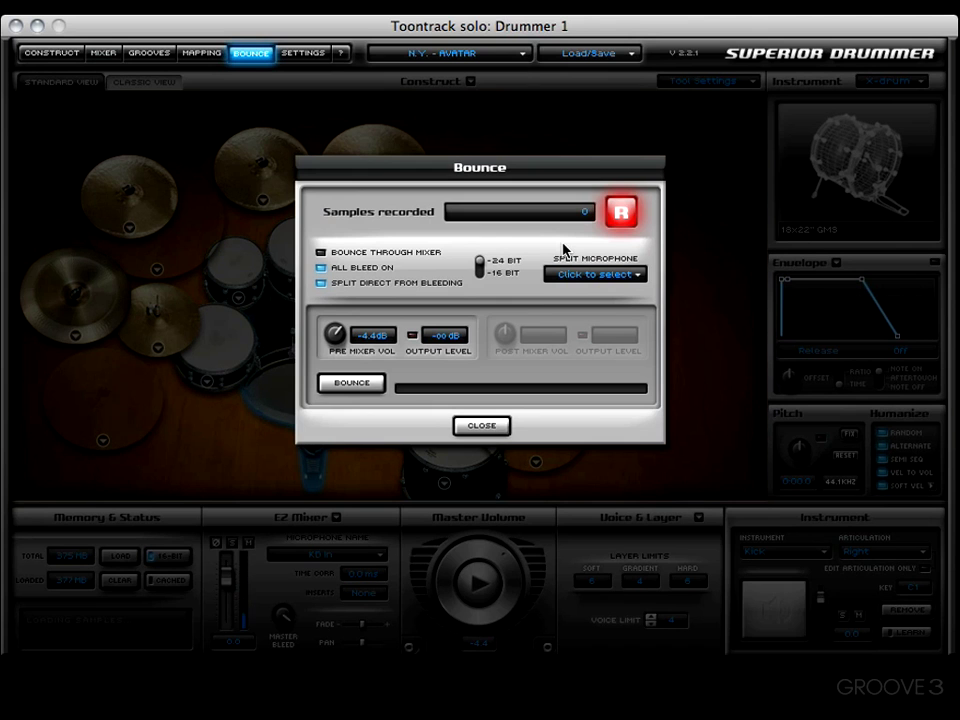
Stop recording at 380354 samples, disable Split Direct From Bleeding, enable Bounce Through Mixer, and close
left_click(618, 217)
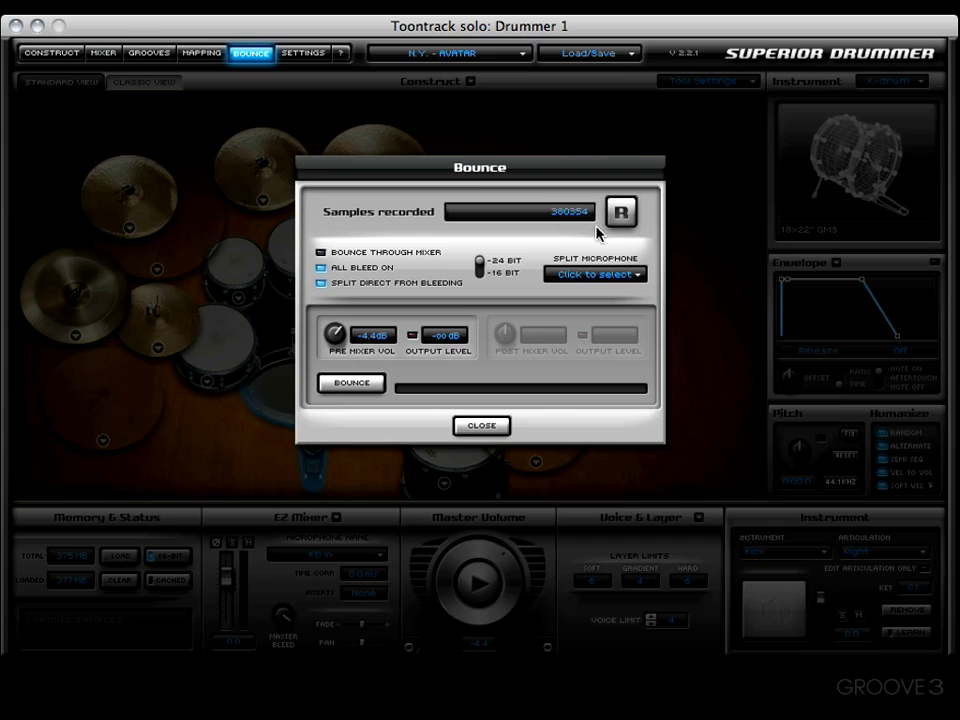
left_click(321, 283)
left_click(321, 252)
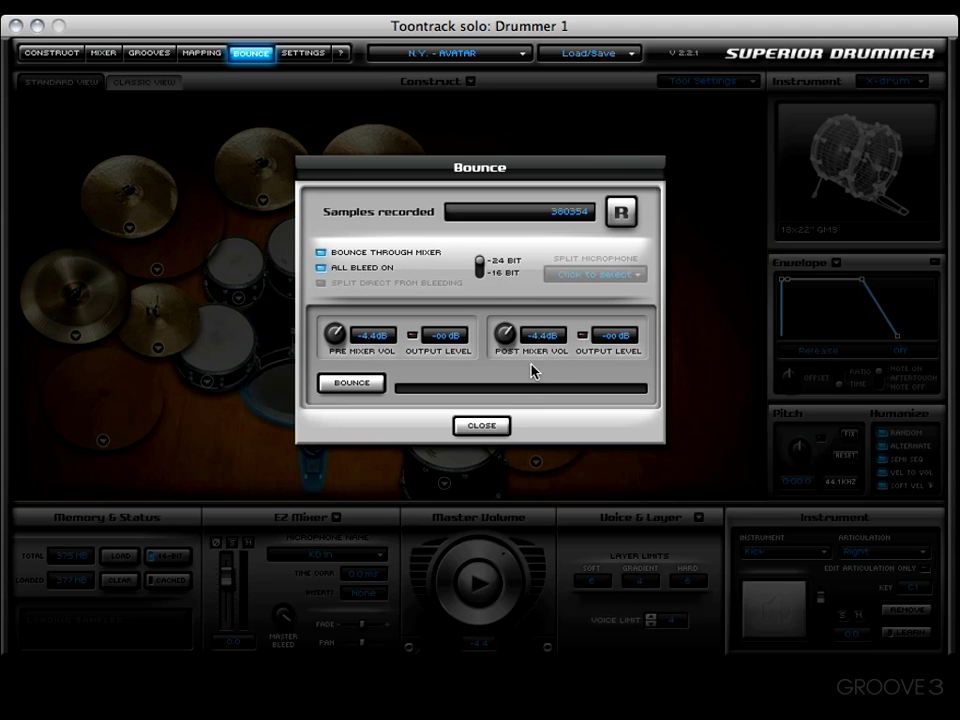
left_click(481, 425)
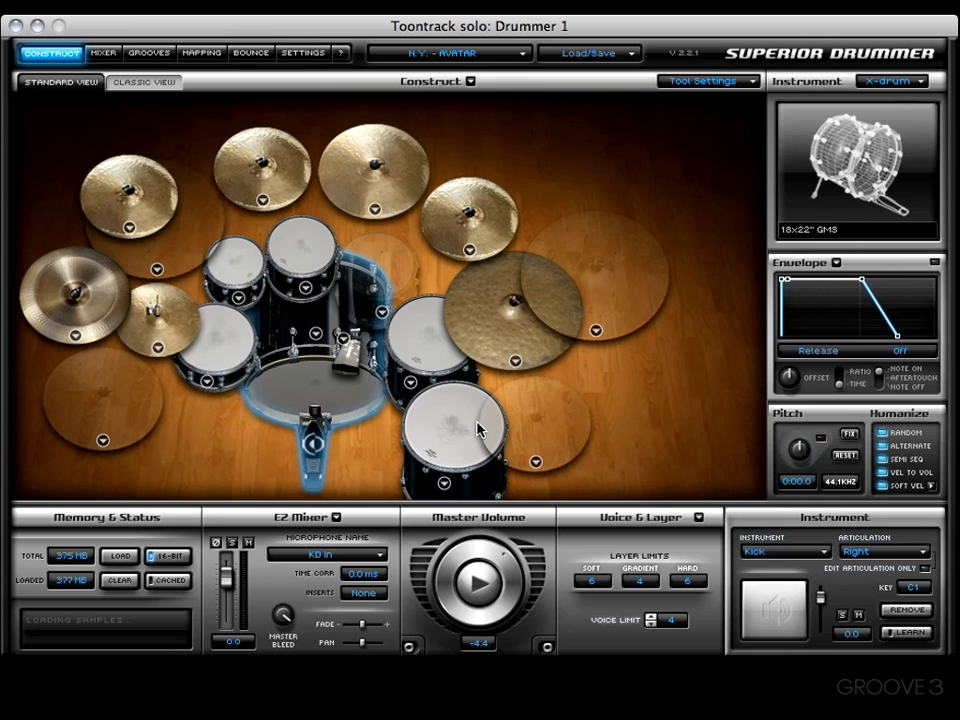
In the Mixer, load a Kick preset on KD In and the Guillotine snare preset on SD-T
left_click(110, 55)
left_click(148, 79)
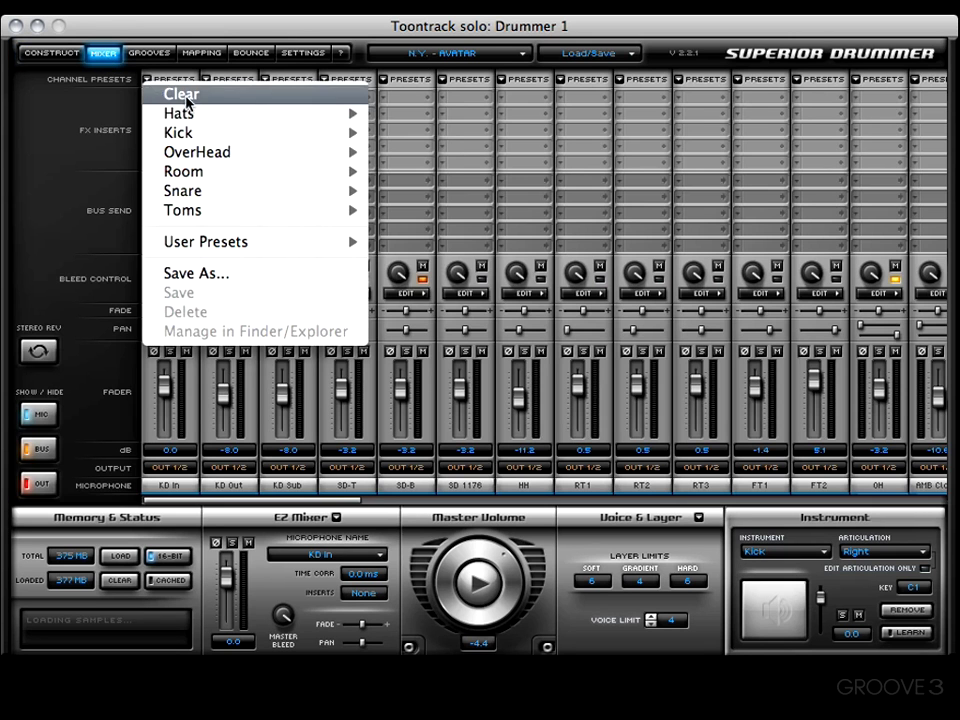
mouse_move(190, 132)
left_click(386, 154)
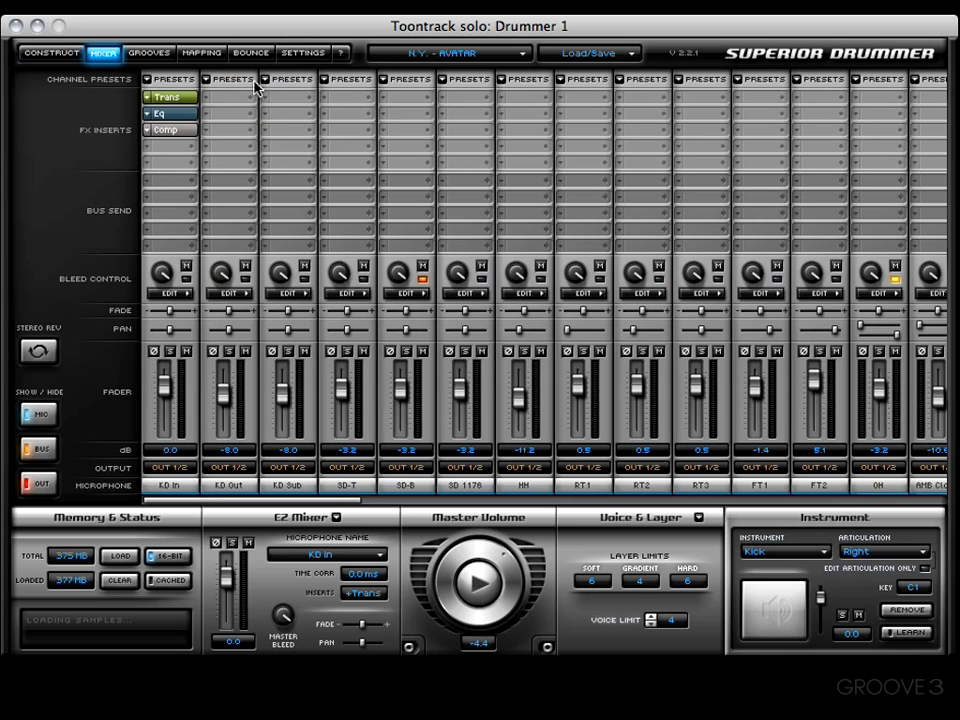
left_click(329, 80)
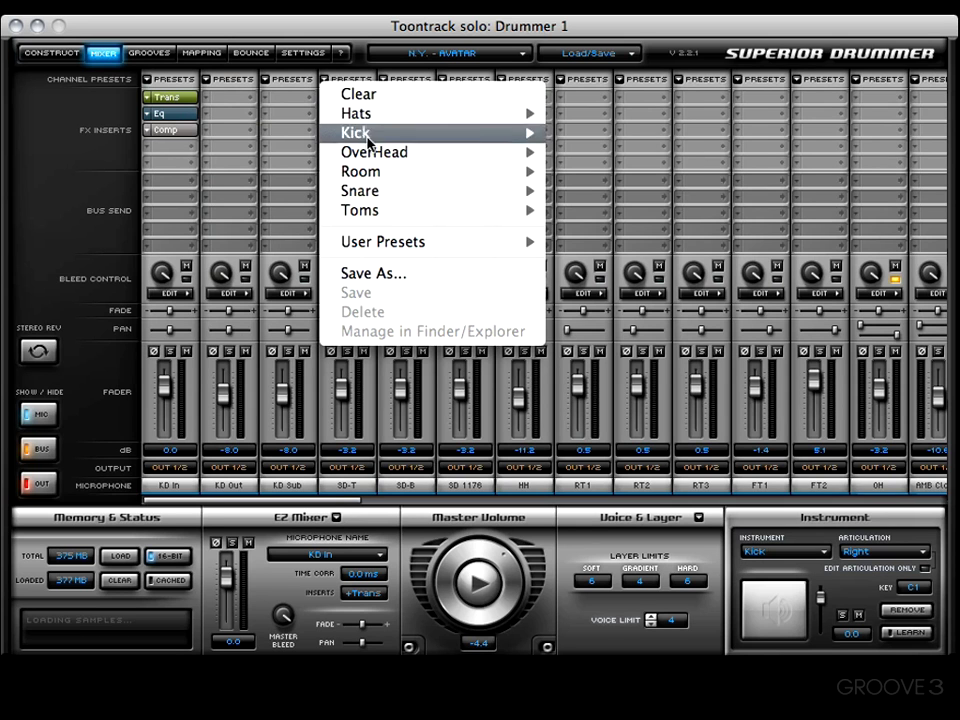
mouse_move(349, 193)
left_click(634, 214)
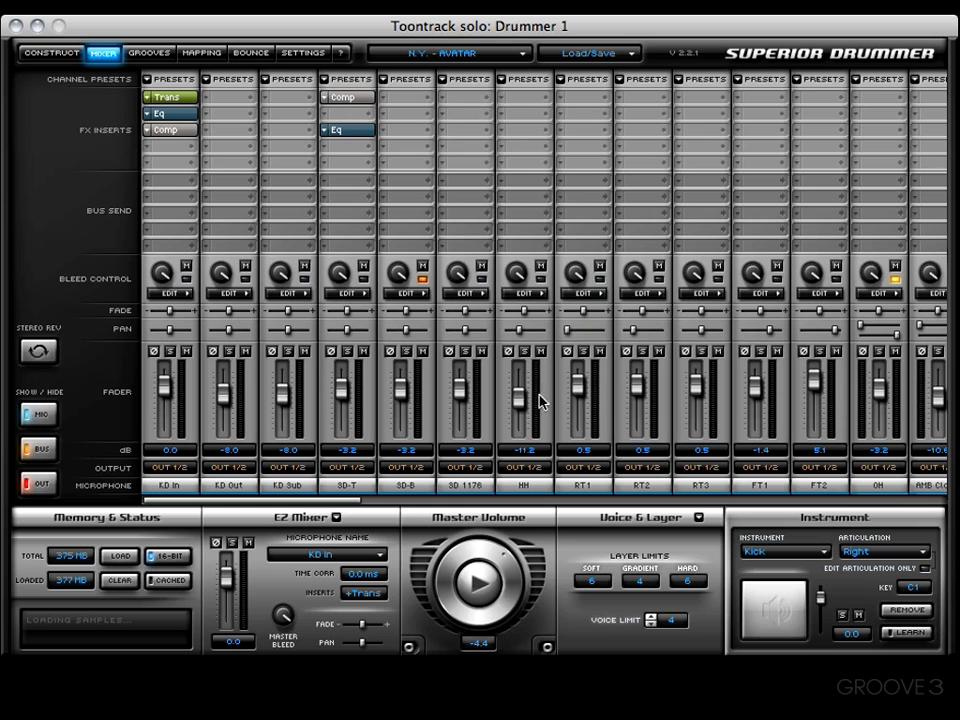
Load the Splat snare preset on SD-B and an OverHead preset on OH, then reopen Bounce
left_click(386, 80)
mouse_move(435, 197)
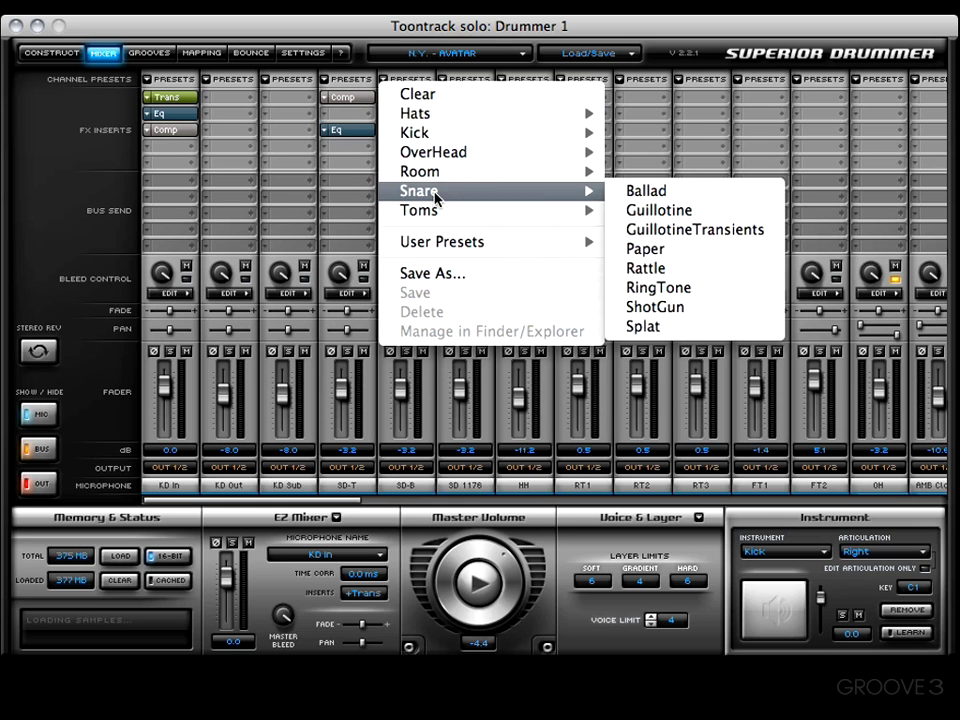
left_click(655, 326)
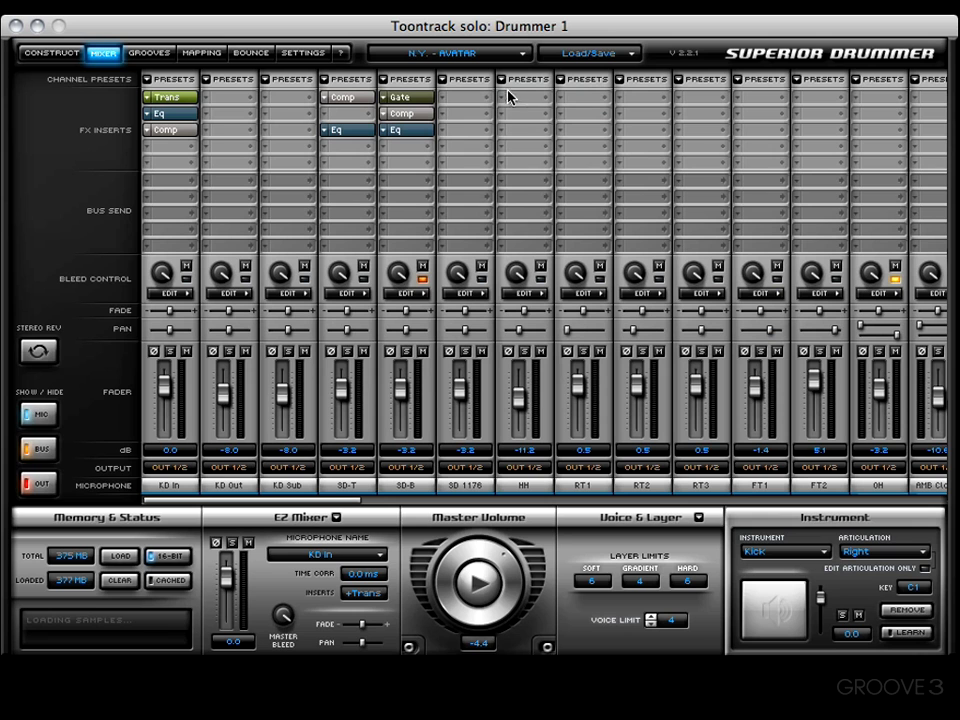
left_click(858, 80)
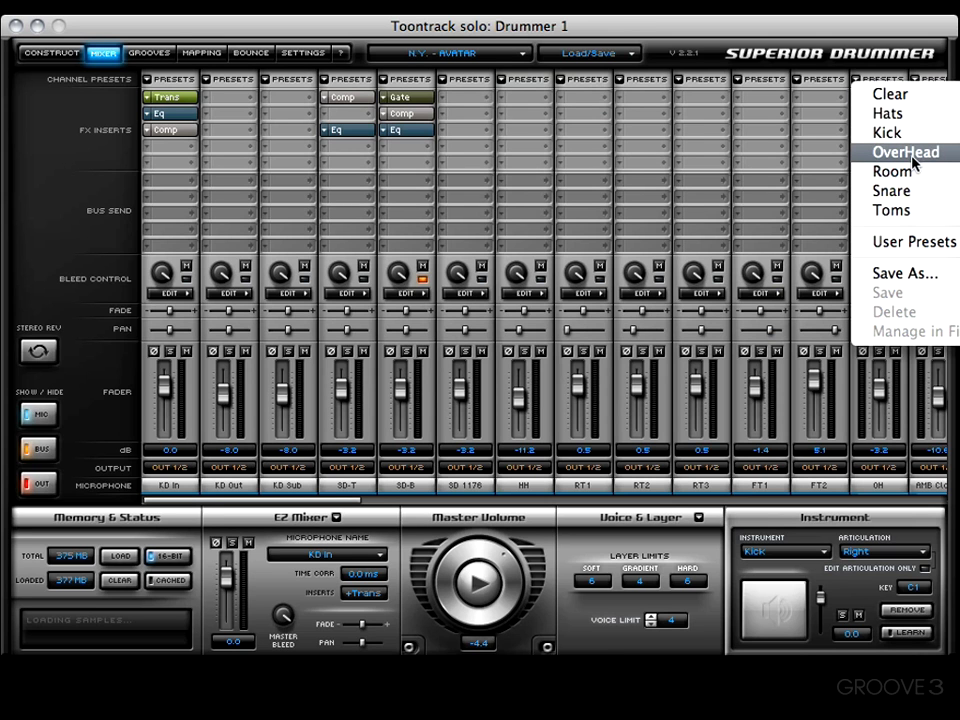
left_click(905, 152)
left_click_drag(340, 498, 810, 510)
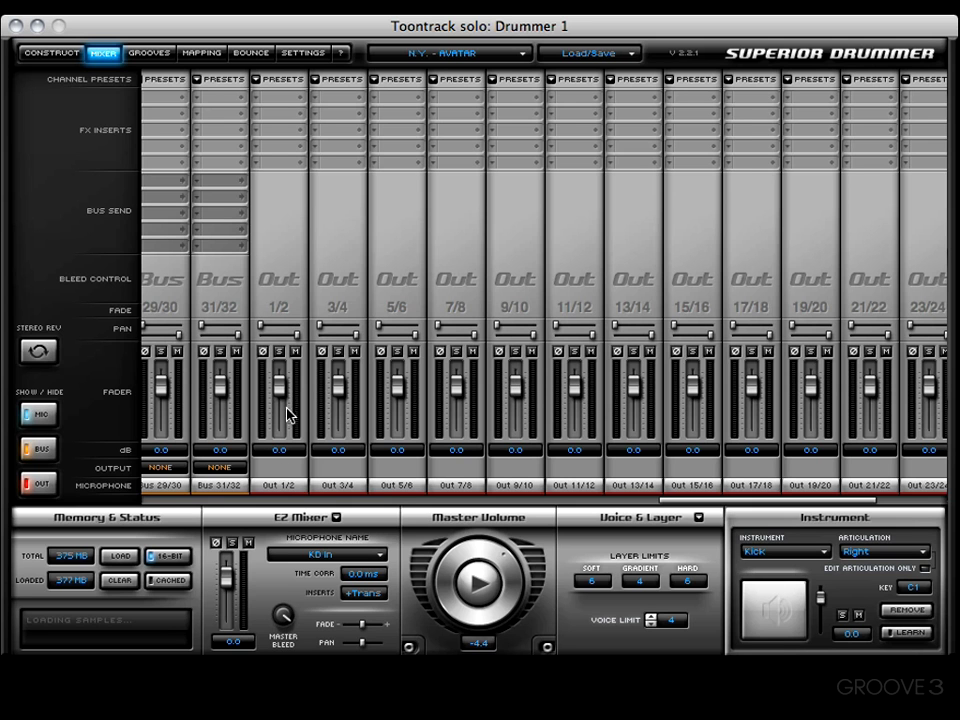
left_click(251, 53)
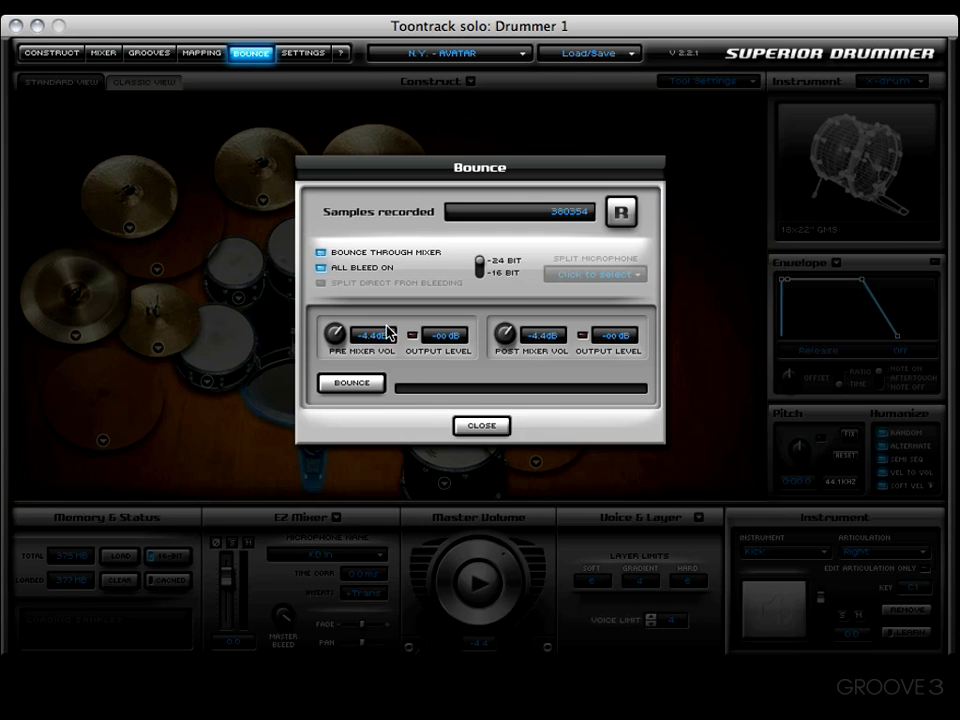
Bounce the recorded groove through the mixer into the Desktop folder as Out_1+2.wav
left_click(352, 384)
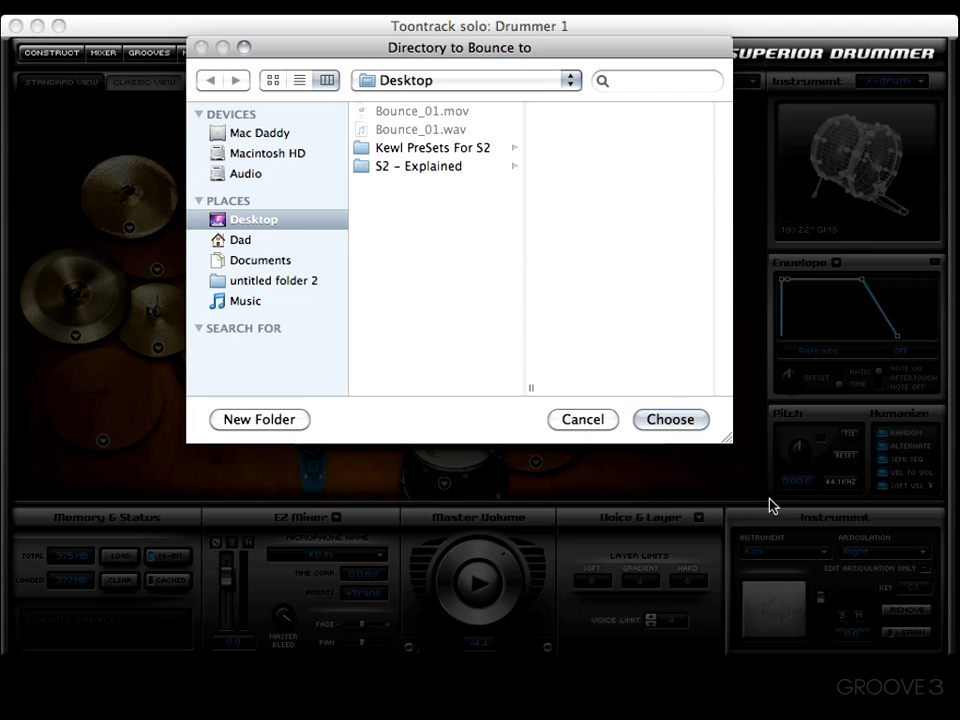
left_click(668, 420)
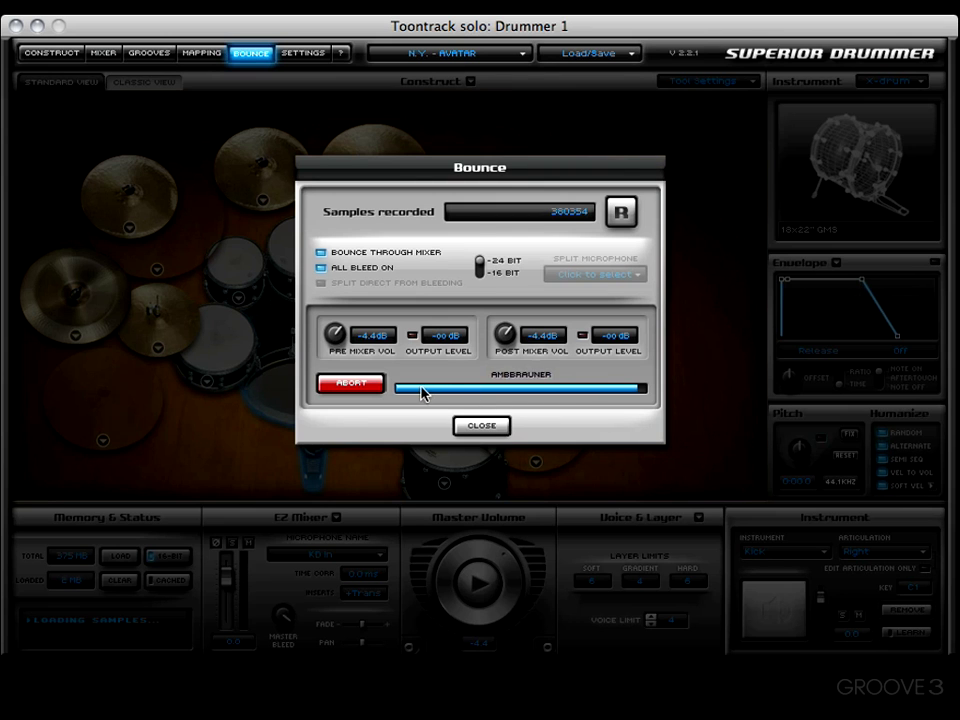
left_click(583, 337)
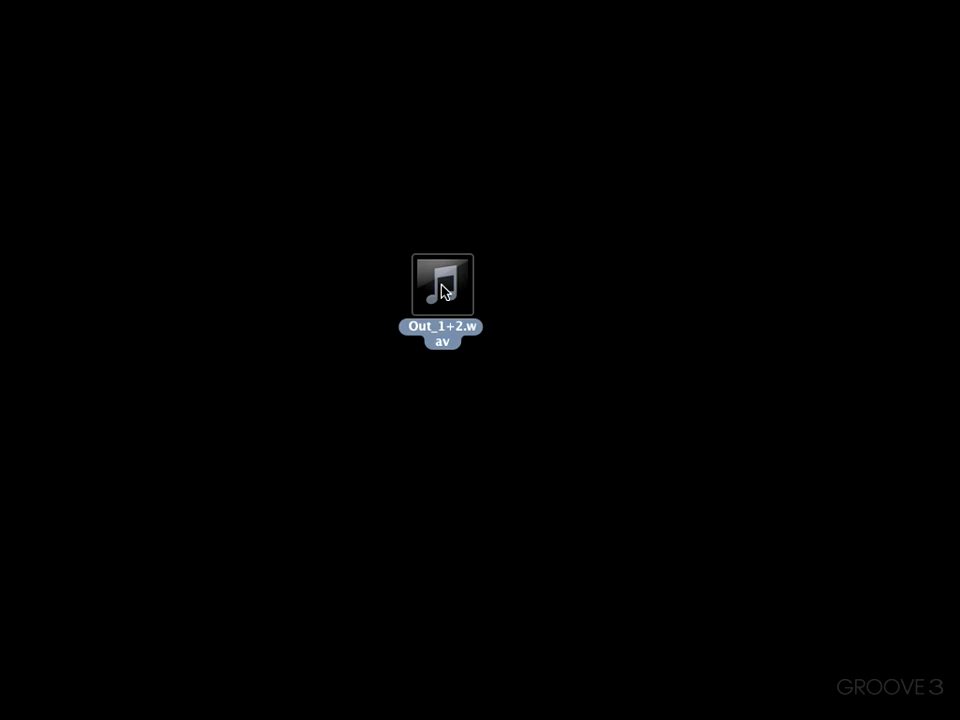
Open Out_1+2.wav from the desktop with QuickTime Player 7
right_click(443, 291)
mouse_move(492, 322)
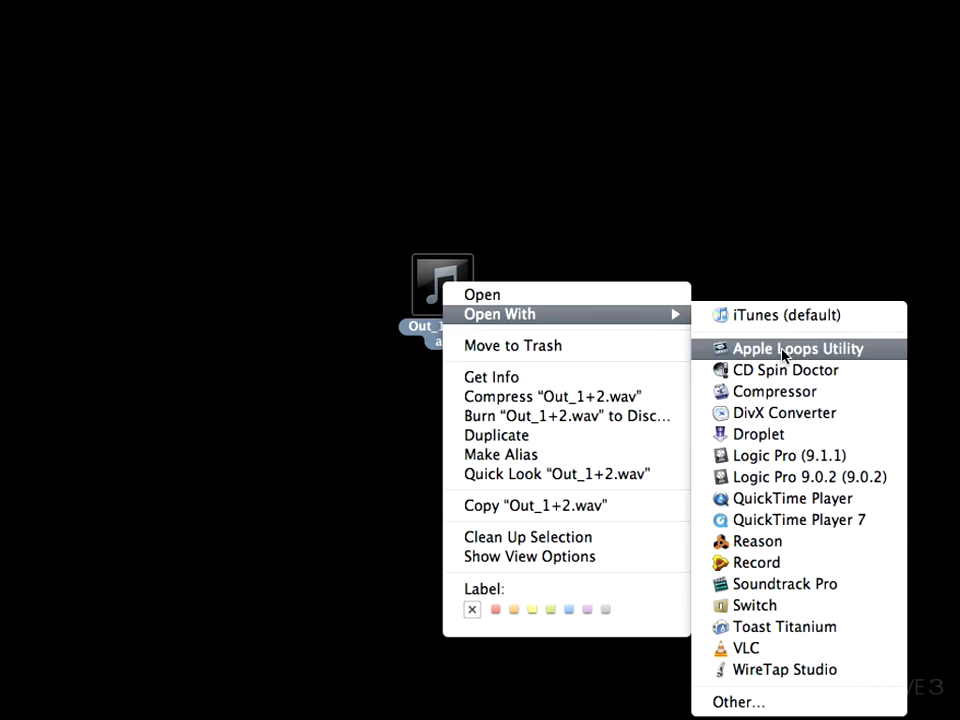
left_click(785, 520)
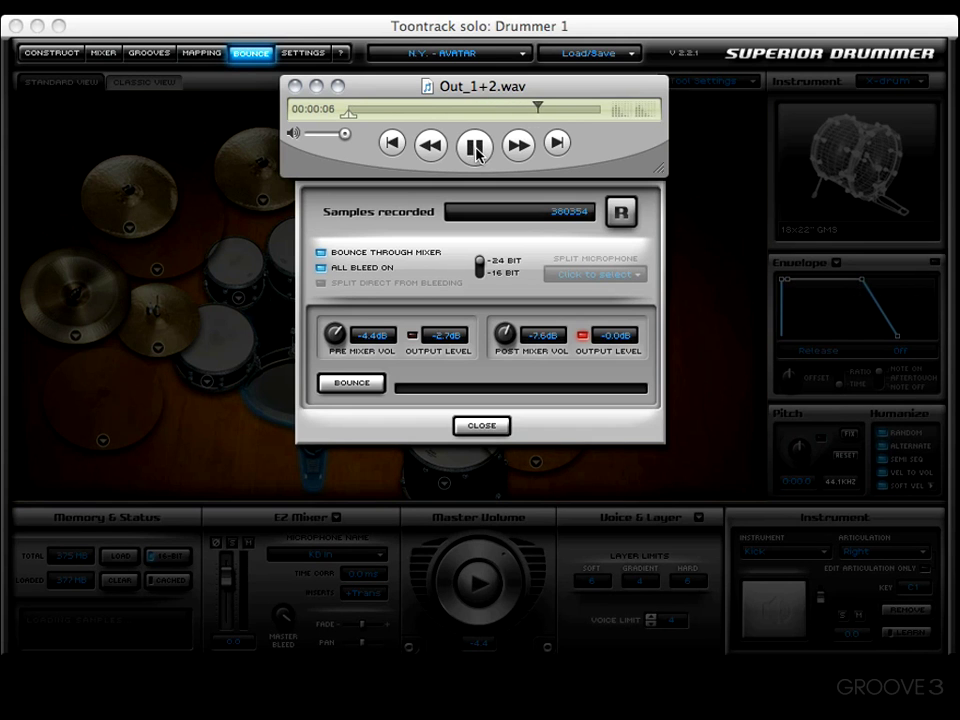
Pause Out_1+2.wav playback and close its QuickTime window
left_click(476, 147)
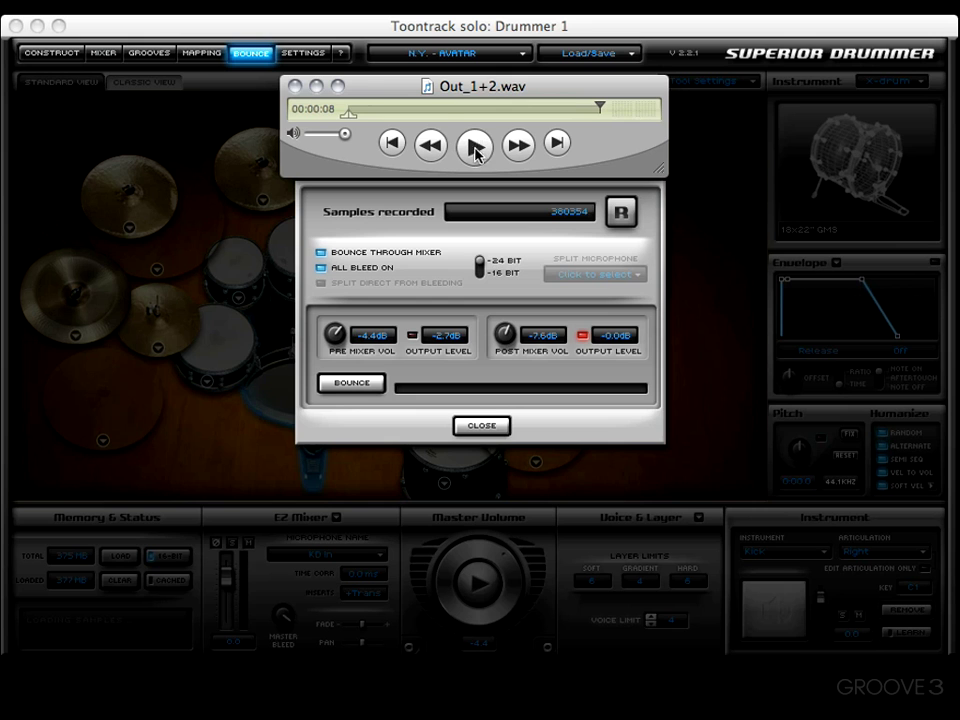
left_click(293, 87)
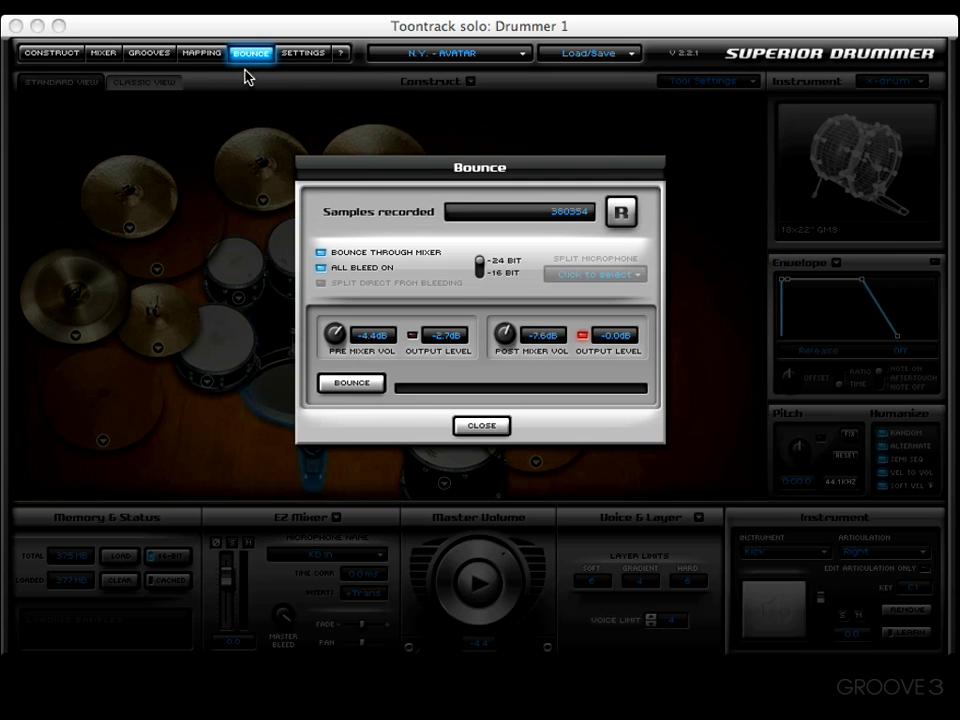
Apply the All Mixer Default preset to clear every insert effect, then reopen the Bounce settings
left_click(477, 428)
left_click(103, 54)
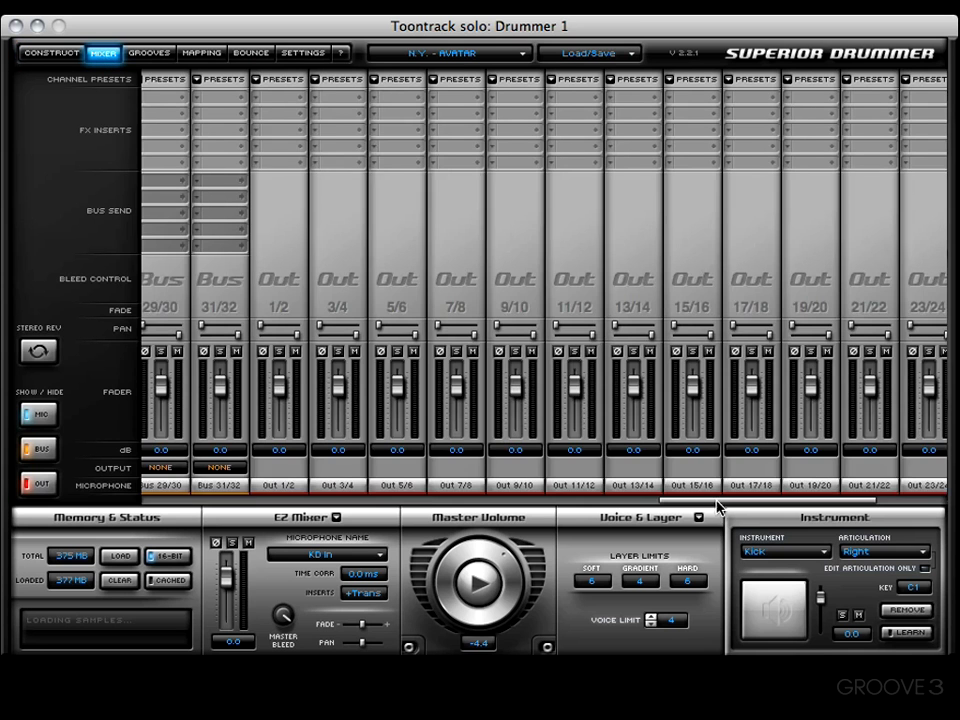
left_click(336, 517)
mouse_move(357, 533)
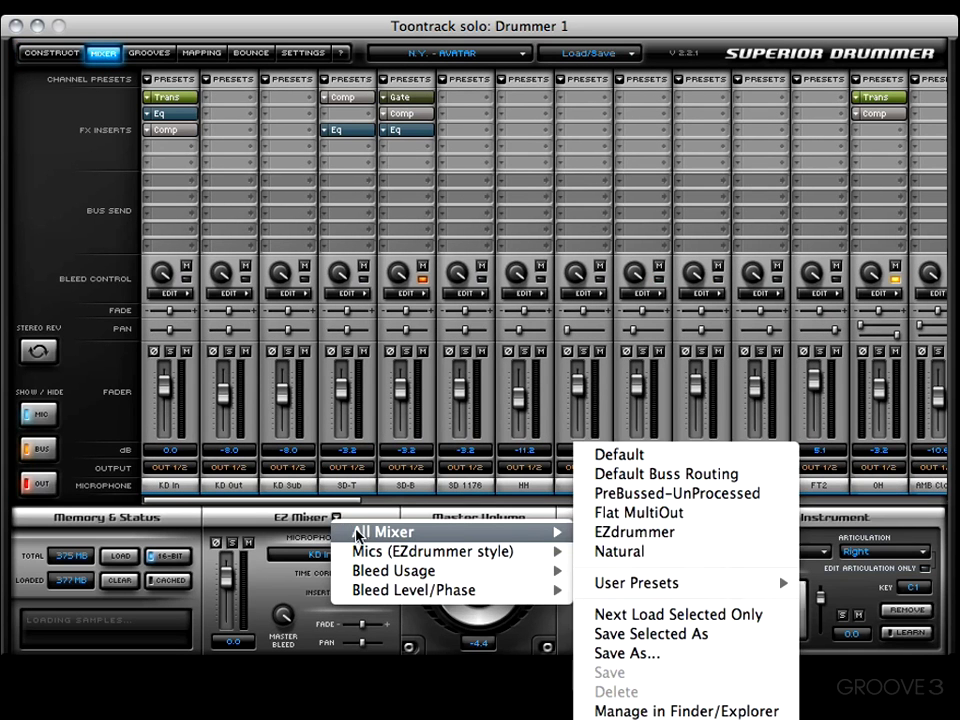
left_click(600, 455)
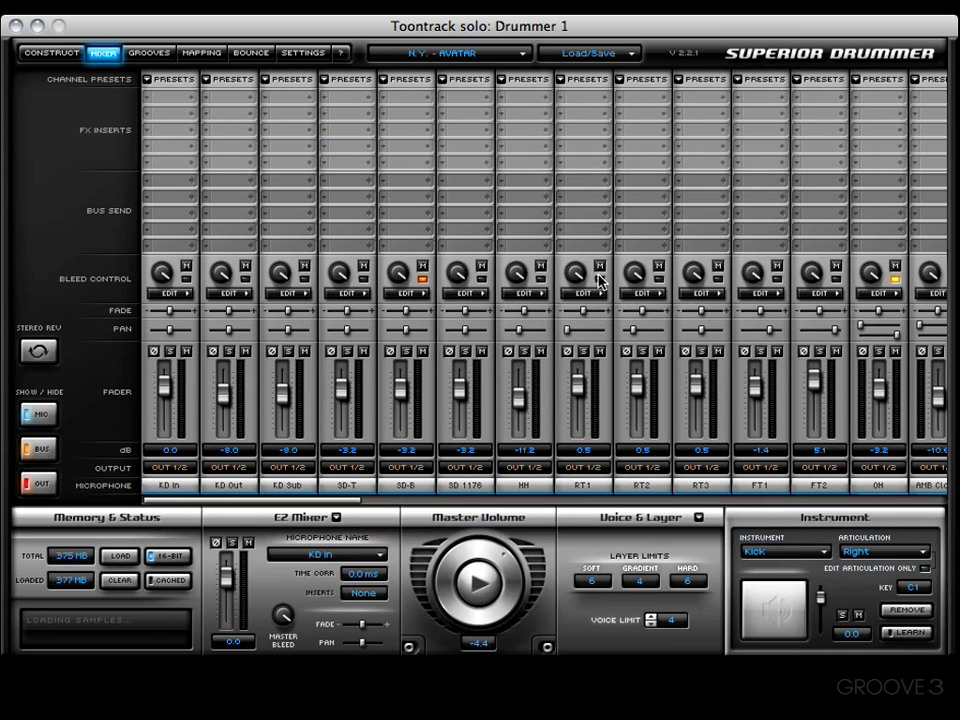
left_click(251, 54)
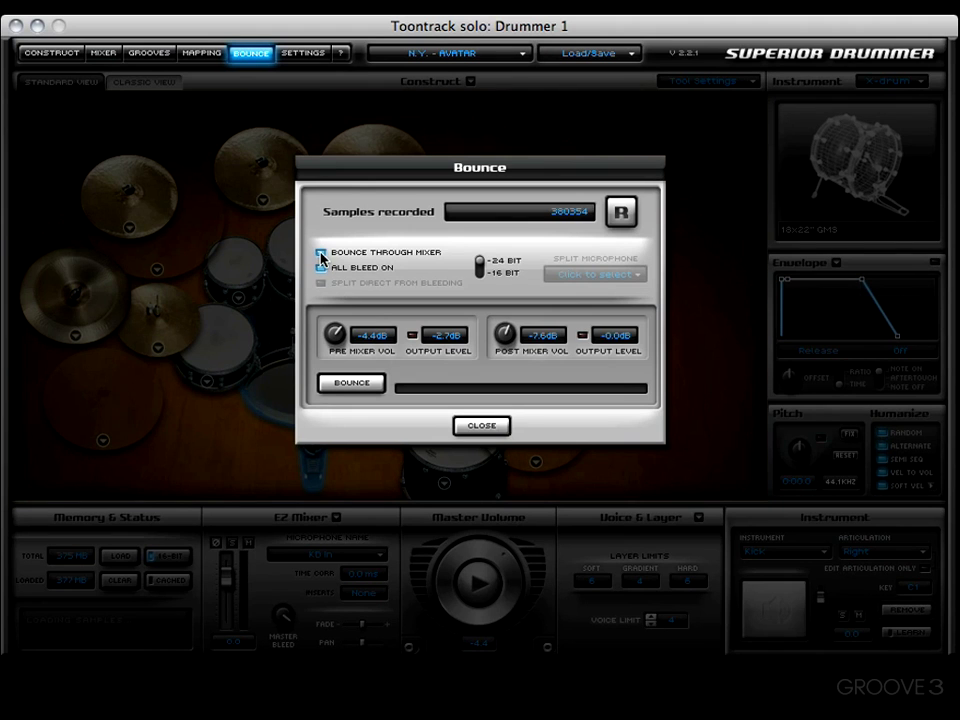
Disable Bounce Through Mixer and bounce raw mic tracks (Kick.wav, SnareTop.wav, Hats.wav) to the Desktop
left_click(321, 254)
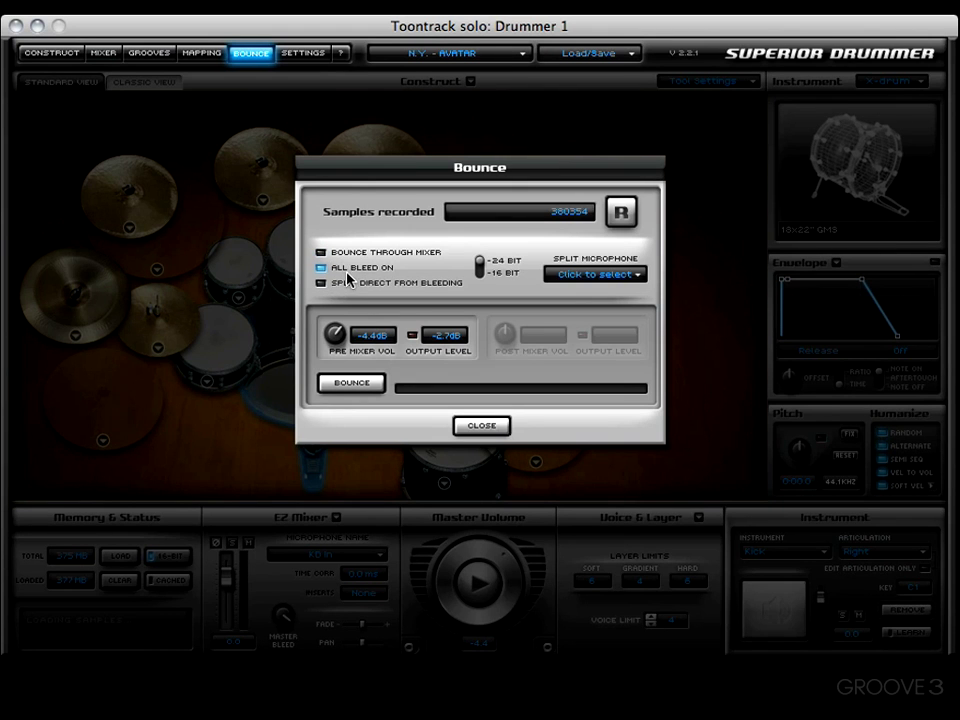
left_click(352, 384)
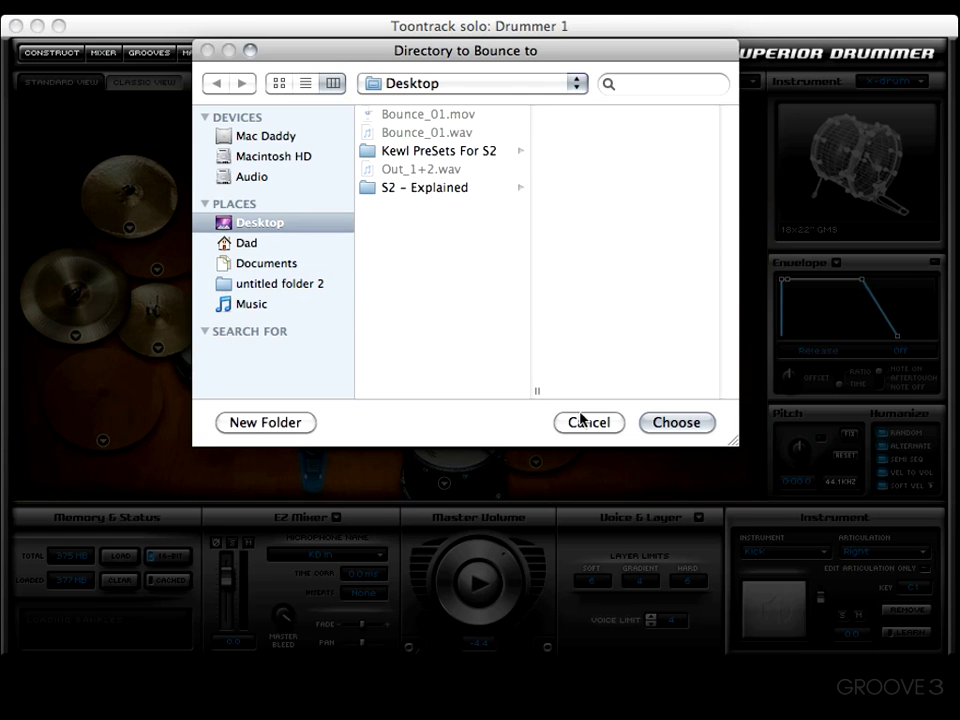
left_click(672, 423)
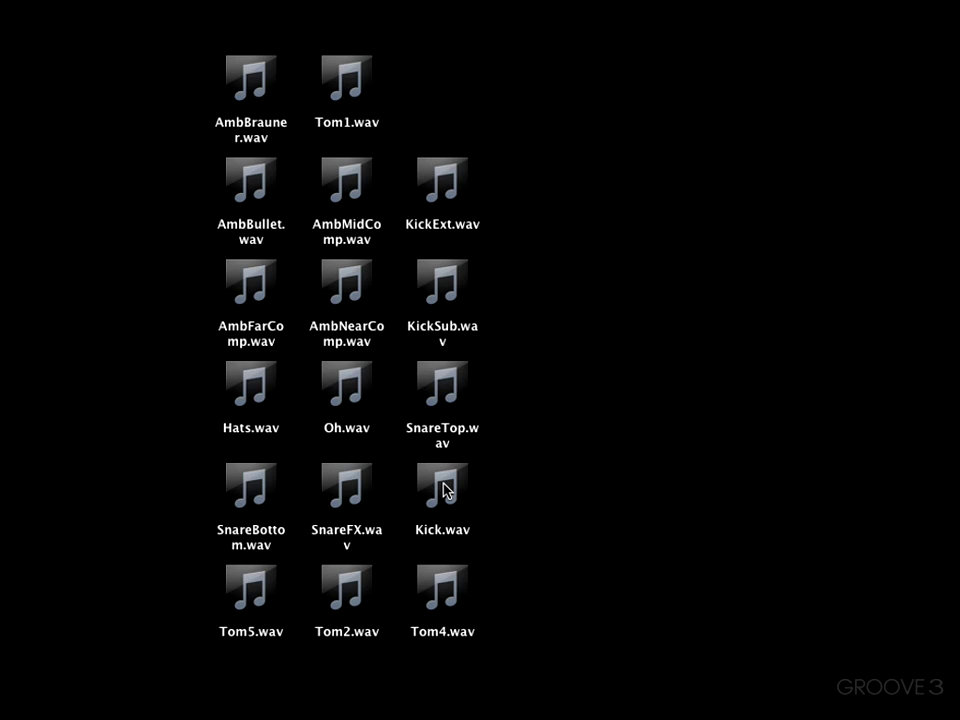
Open Kick.wav from the desktop with QuickTime Player 7
right_click(445, 490)
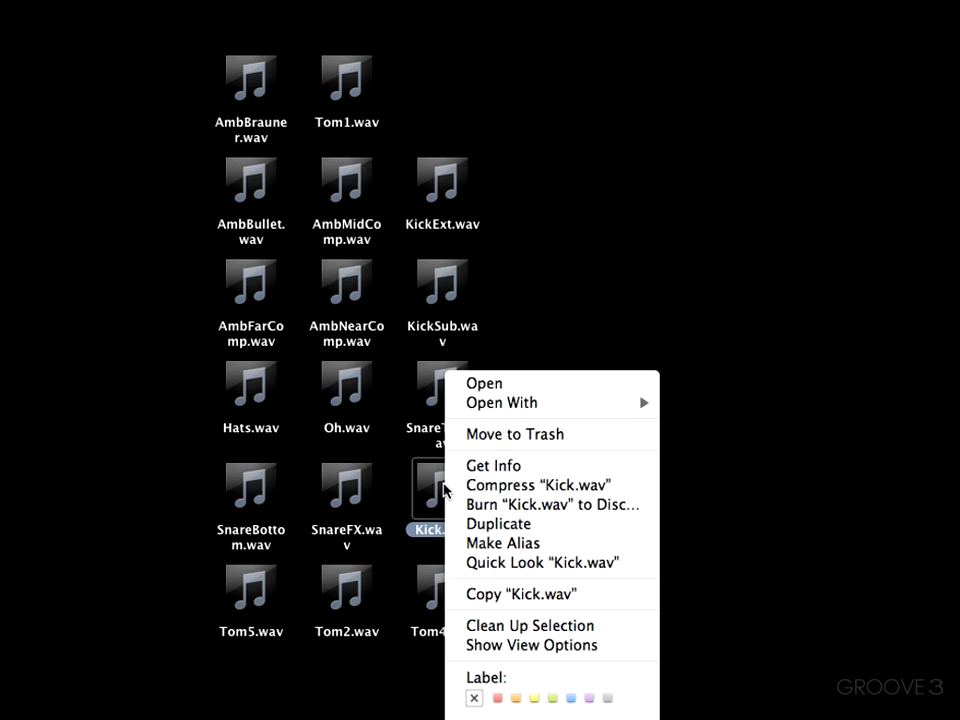
mouse_move(500, 405)
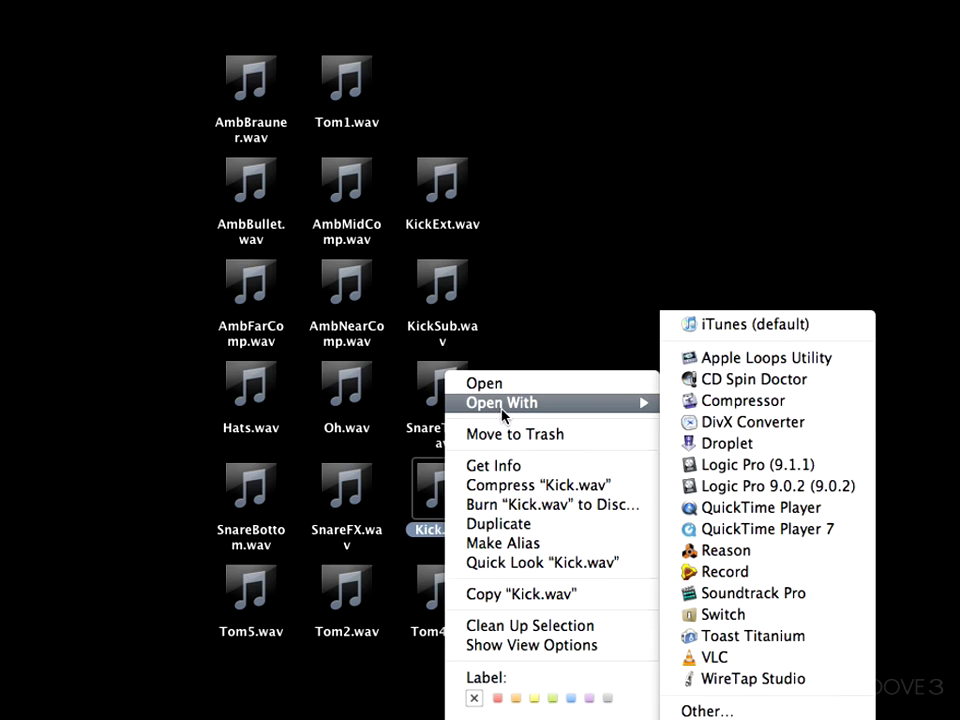
left_click(745, 530)
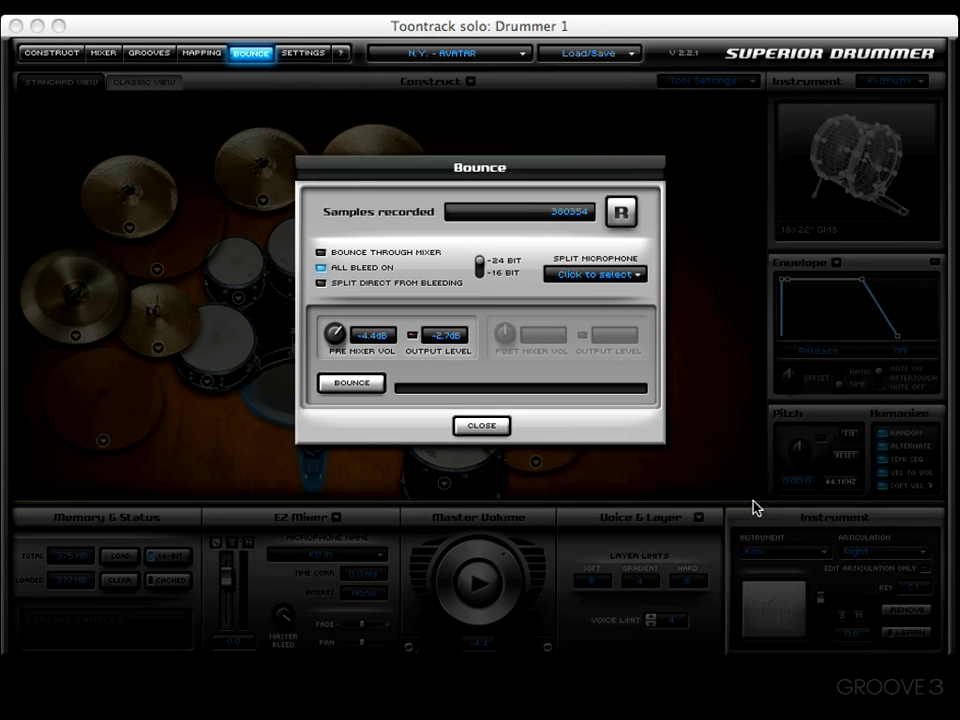
Play Kick.wav, close its player, and reveal the desktop of bounced WAV files
left_click(478, 136)
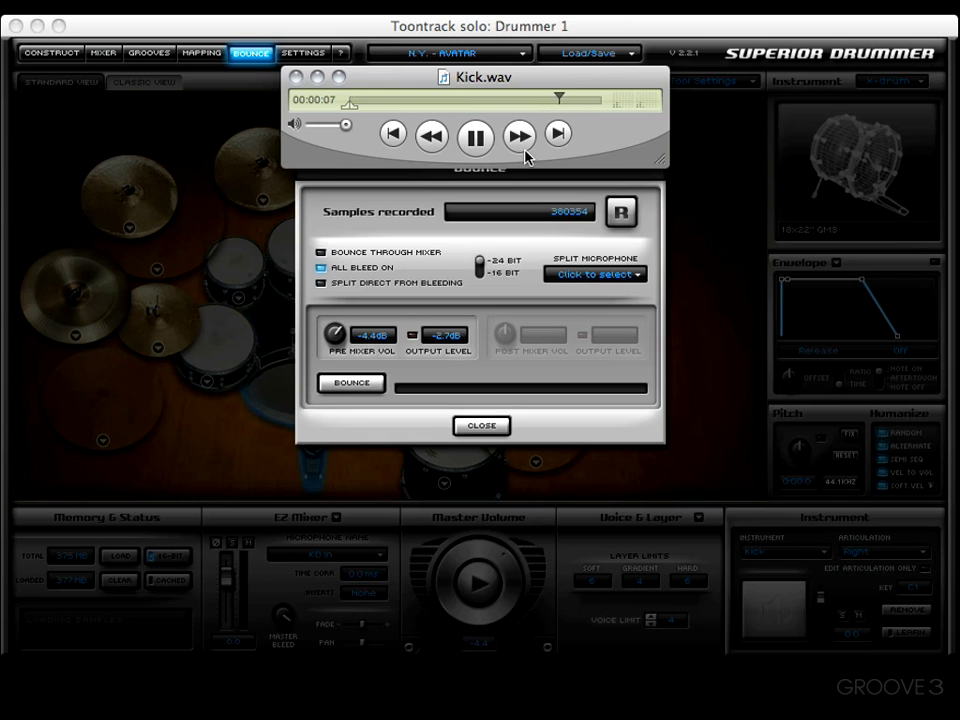
left_click(296, 77)
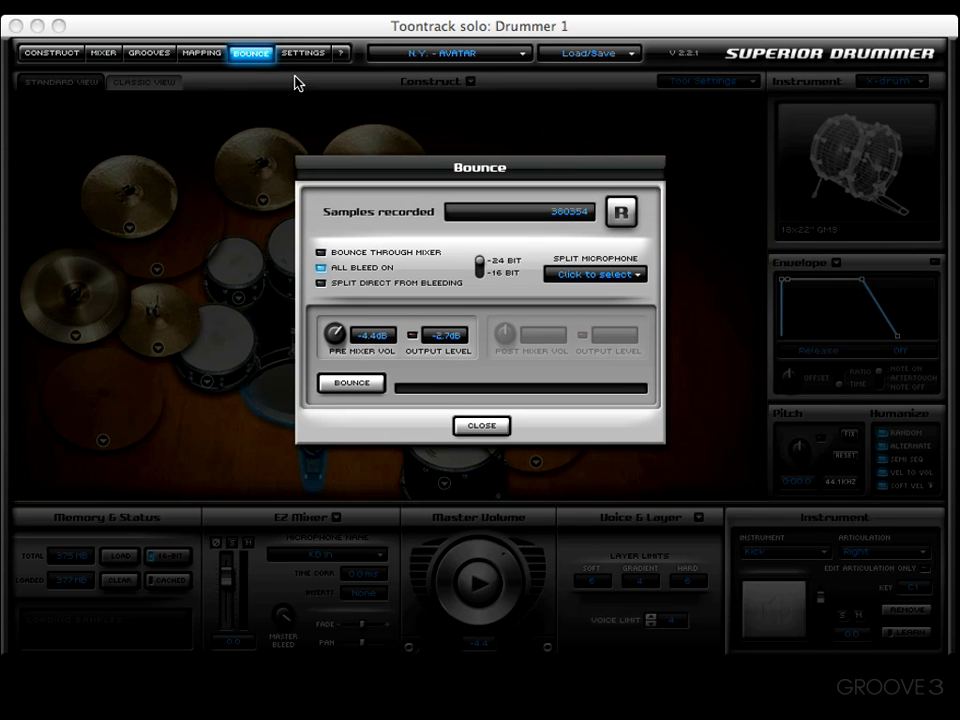
key("F11")
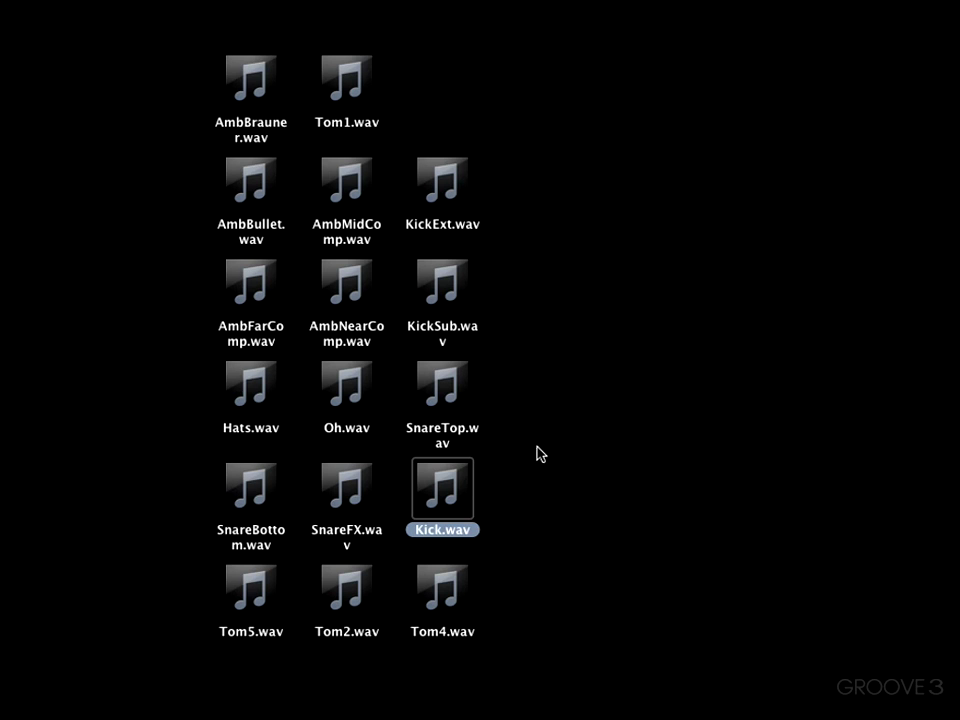
Play SnareTop.wav in QuickTime Player 7 for about 8 seconds, then close the player
left_click(440, 390)
right_click(440, 386)
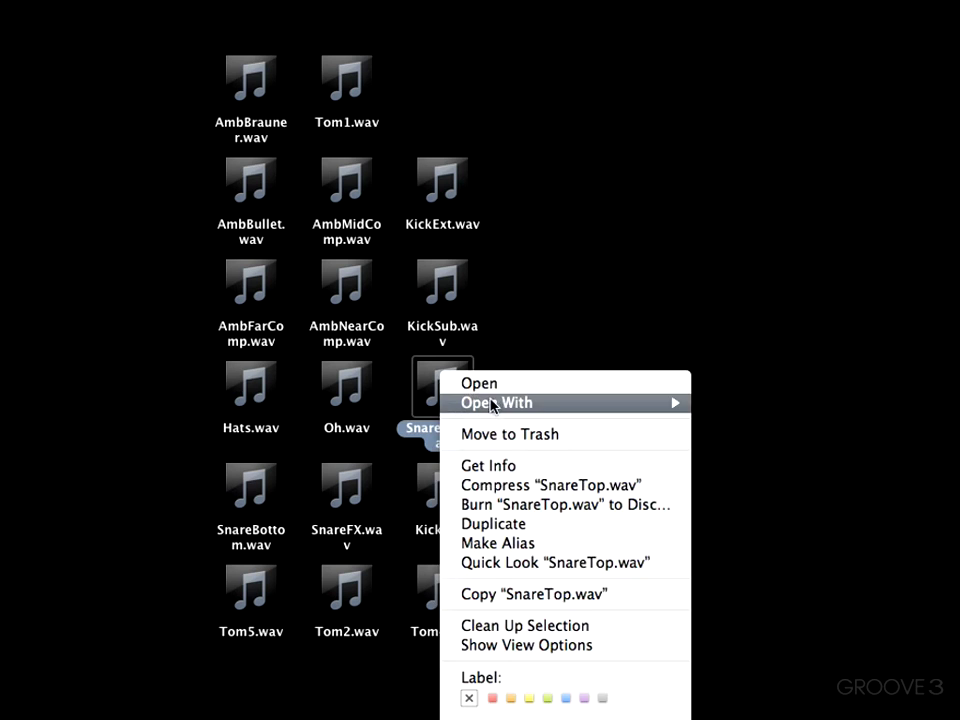
mouse_move(497, 402)
left_click(815, 527)
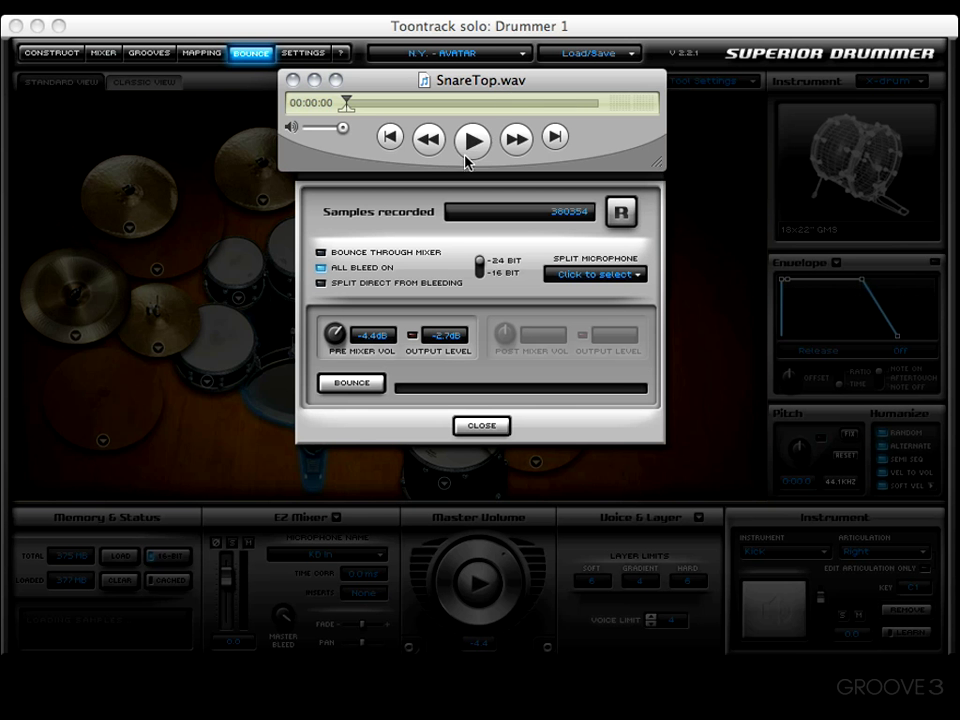
left_click(470, 150)
left_click(294, 82)
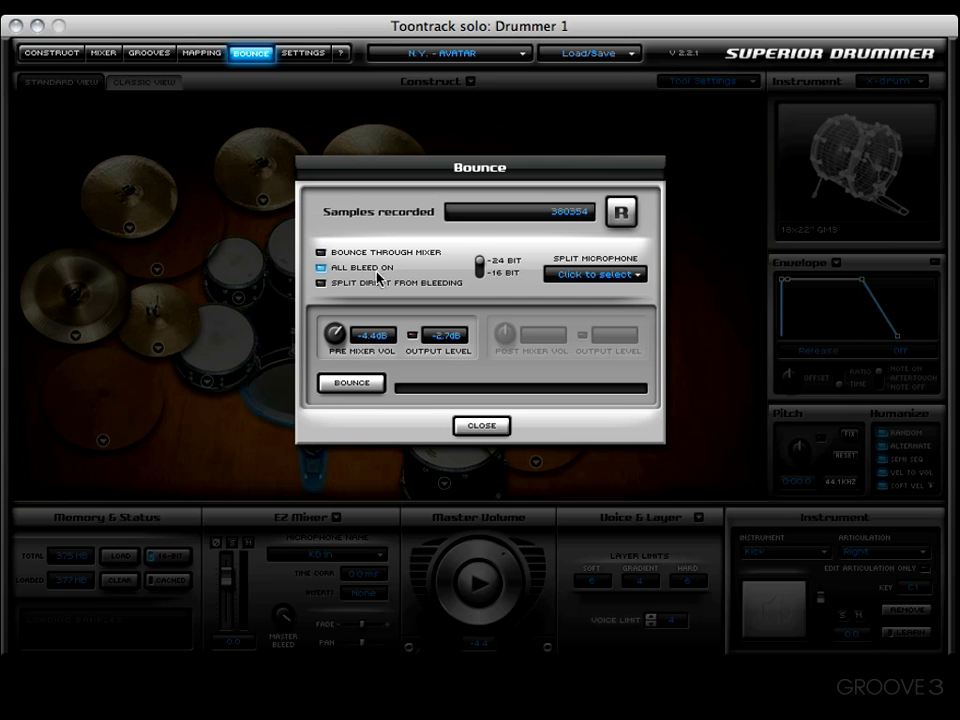
Bounce the mic tracks into the Desktop folder and reveal new files like KickExt.wav
left_click(353, 384)
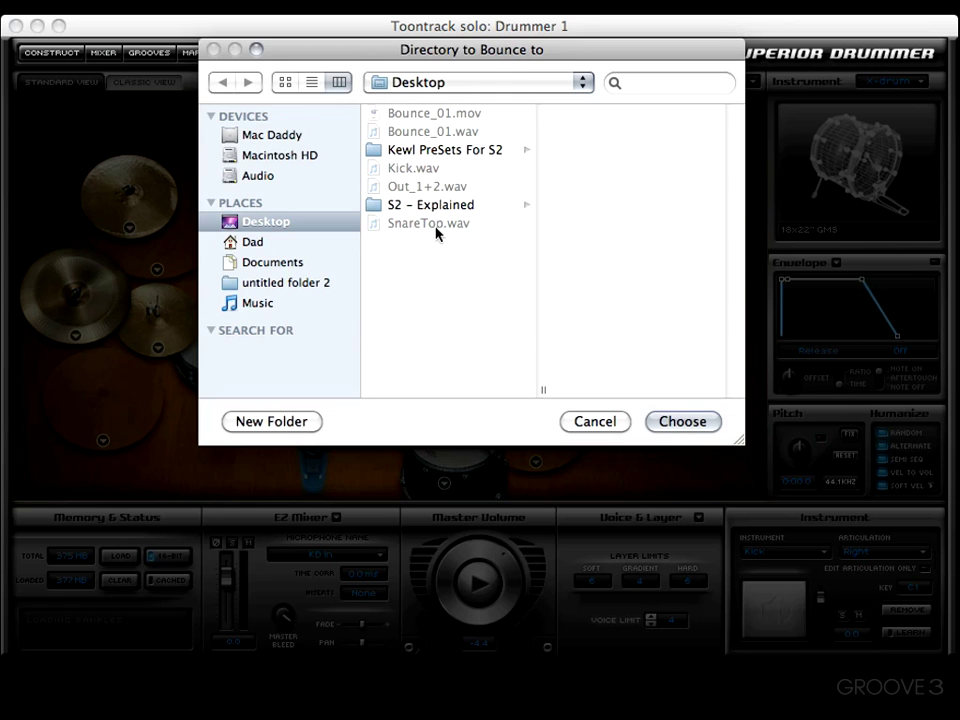
left_click(690, 422)
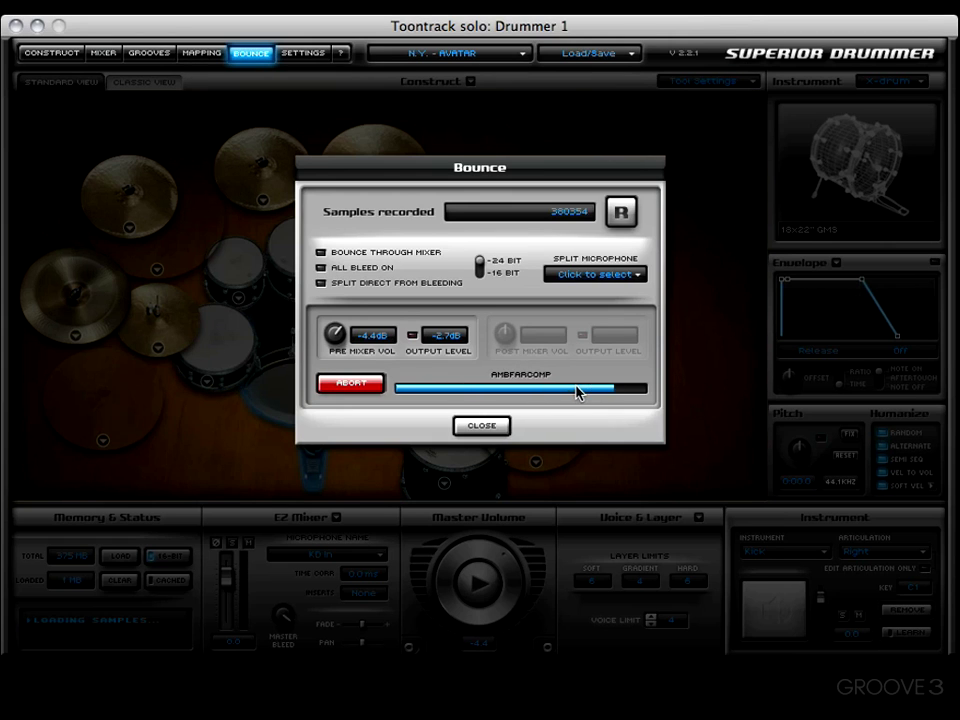
key("F11")
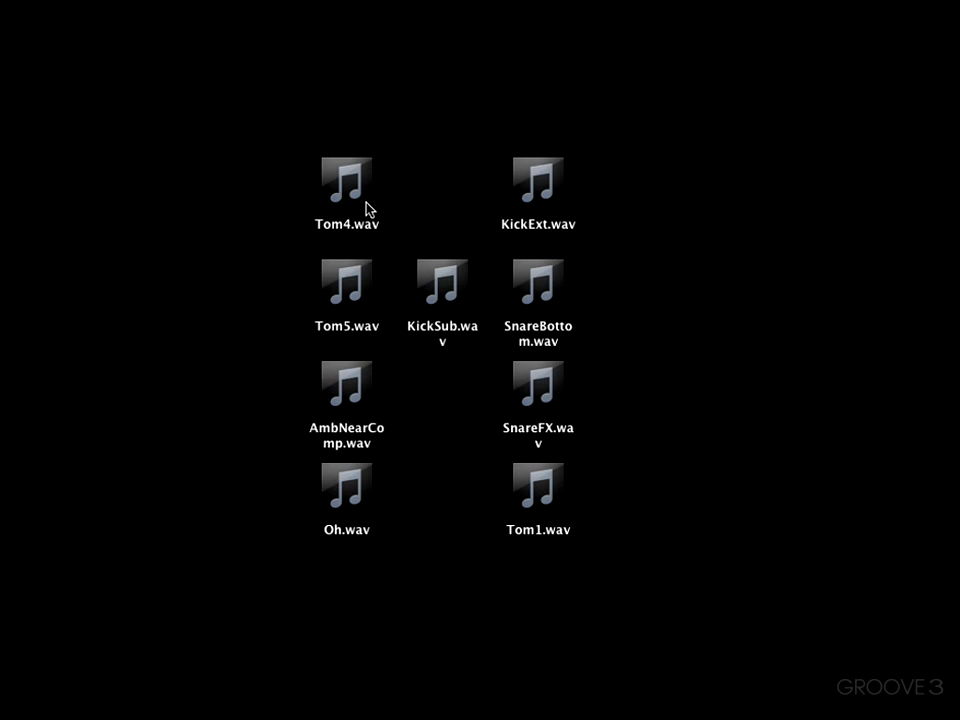
Play KickExt.wav in QuickTime Player 7
right_click(529, 186)
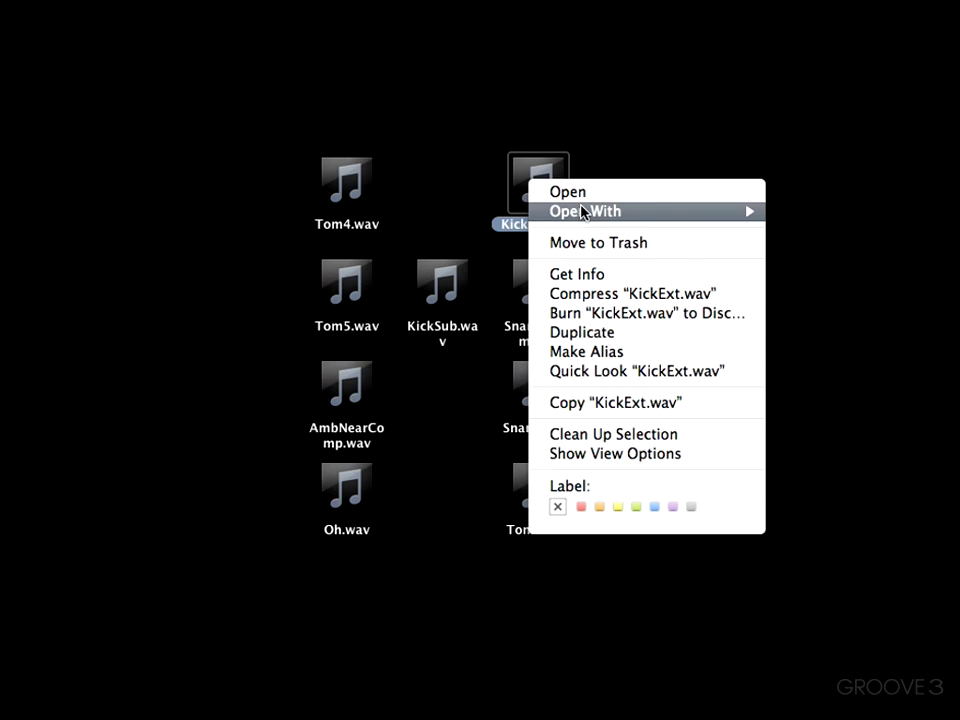
mouse_move(641, 214)
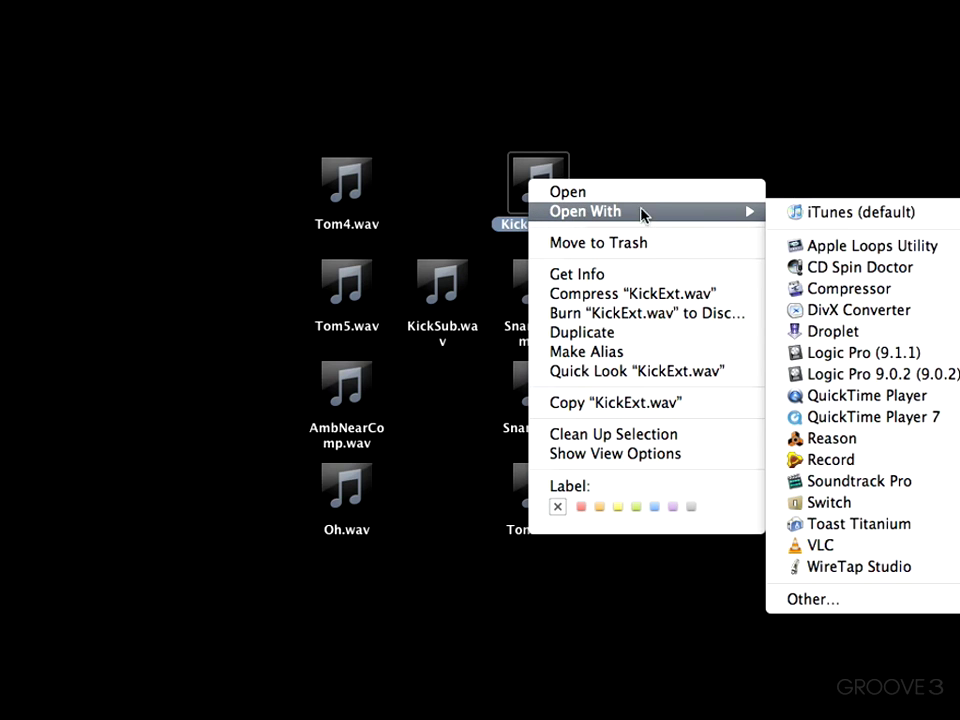
left_click(860, 417)
left_click(477, 143)
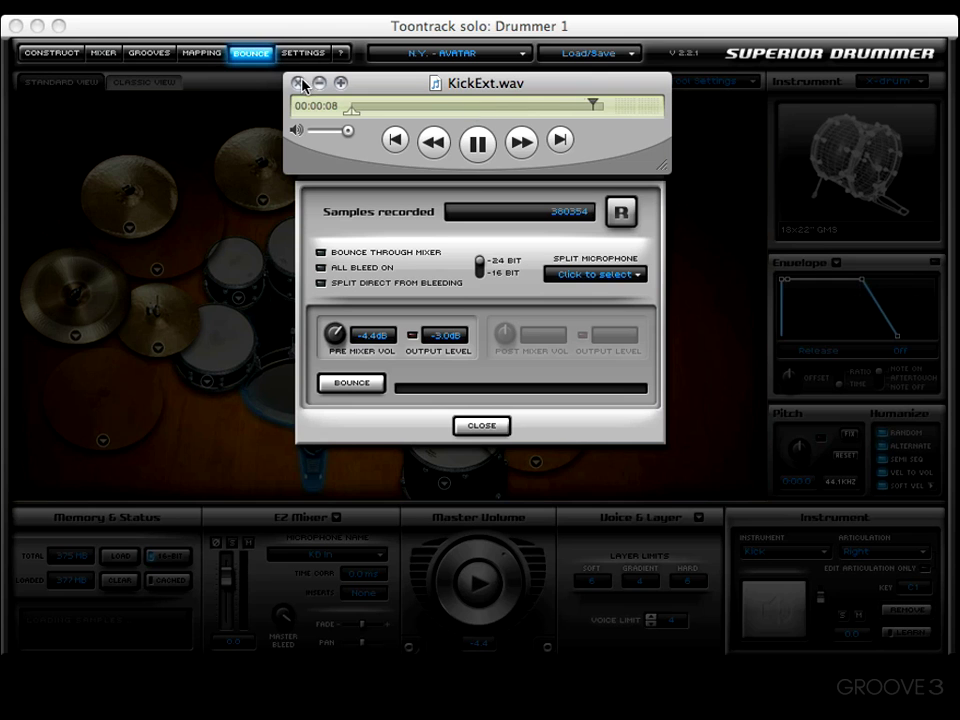
Play SnareFX.wav in QuickTime Player 7 to about 8 seconds, then close the player
key("F11")
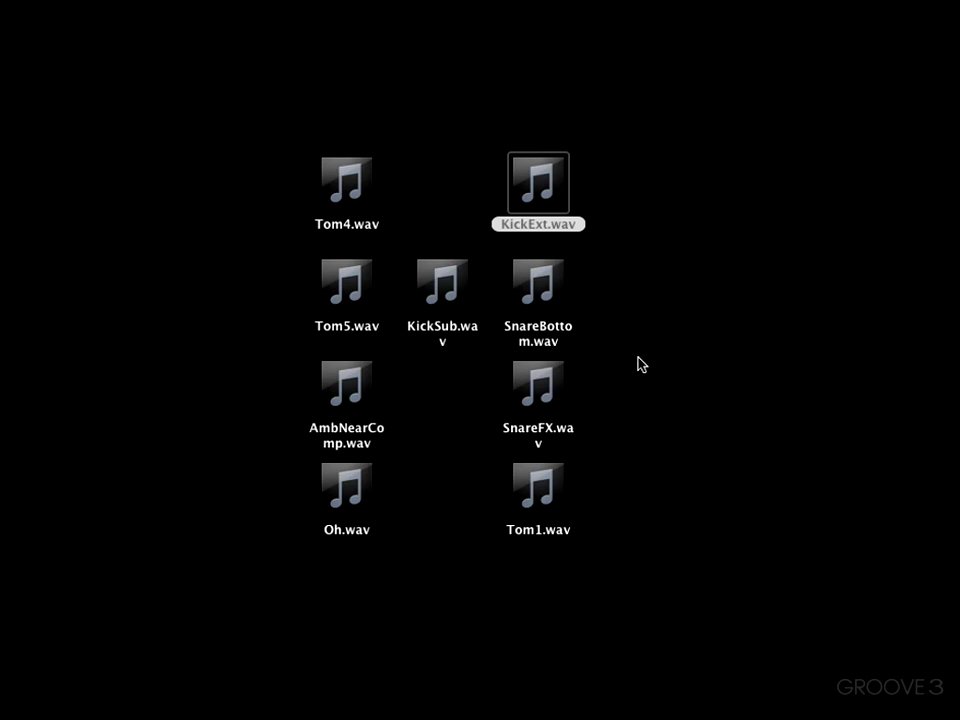
right_click(545, 392)
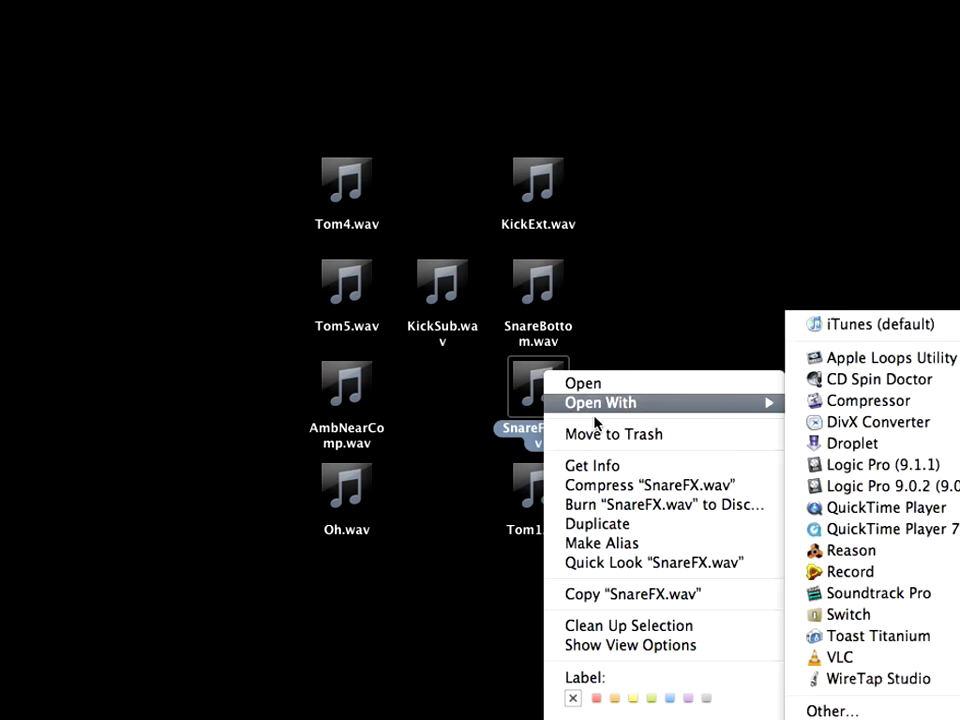
mouse_move(716, 402)
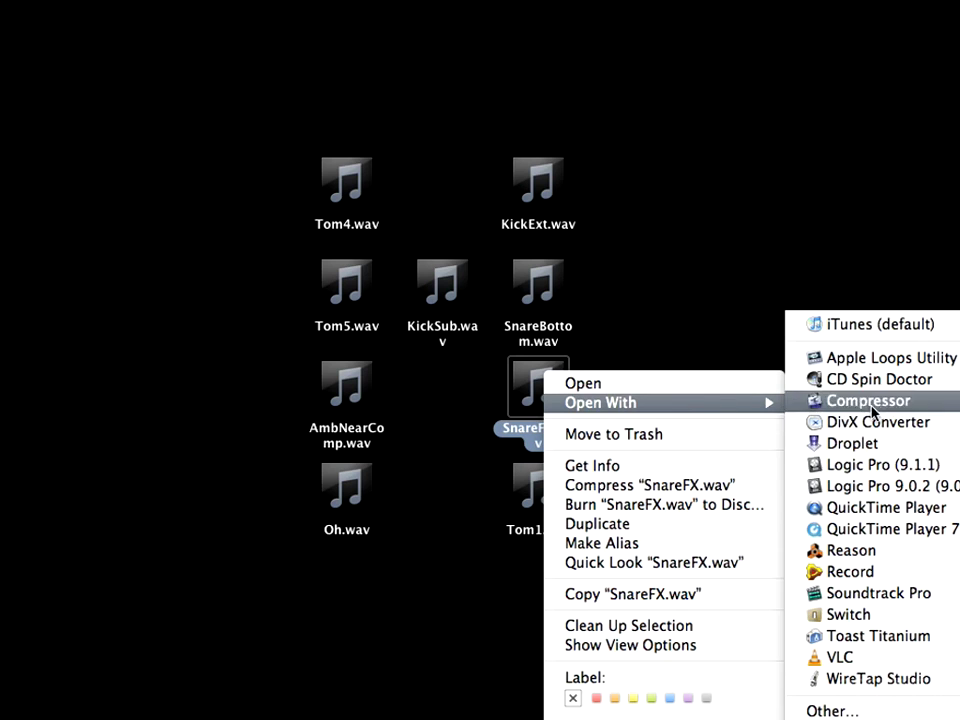
left_click(904, 529)
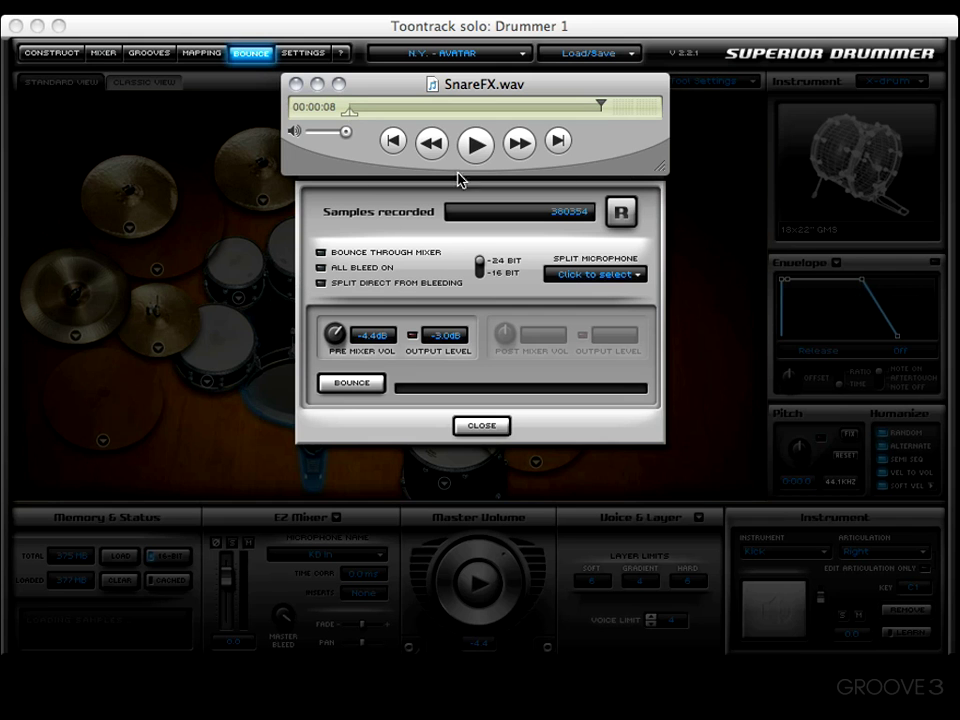
left_click(681, 167)
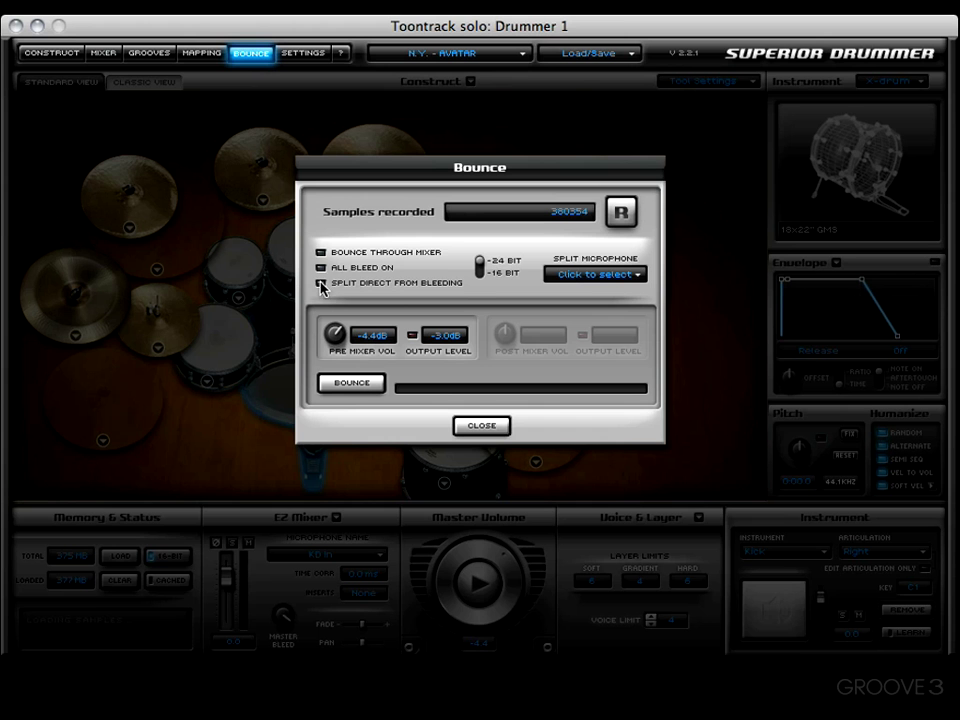
In the Mixer, set KD In's individual bleed to take every kit piece
left_click(470, 427)
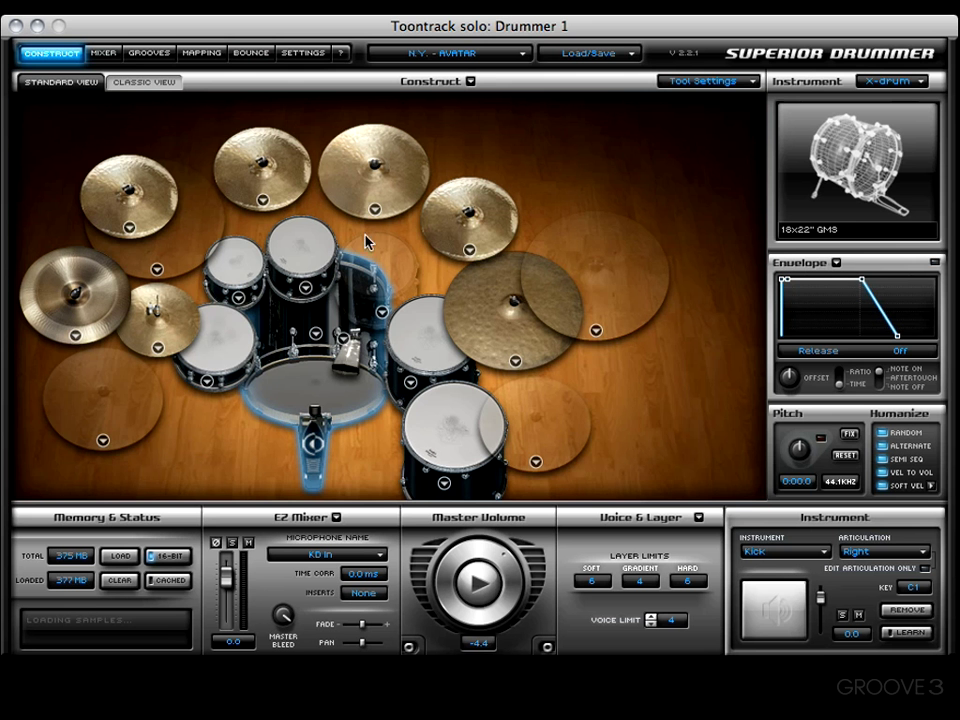
left_click(104, 53)
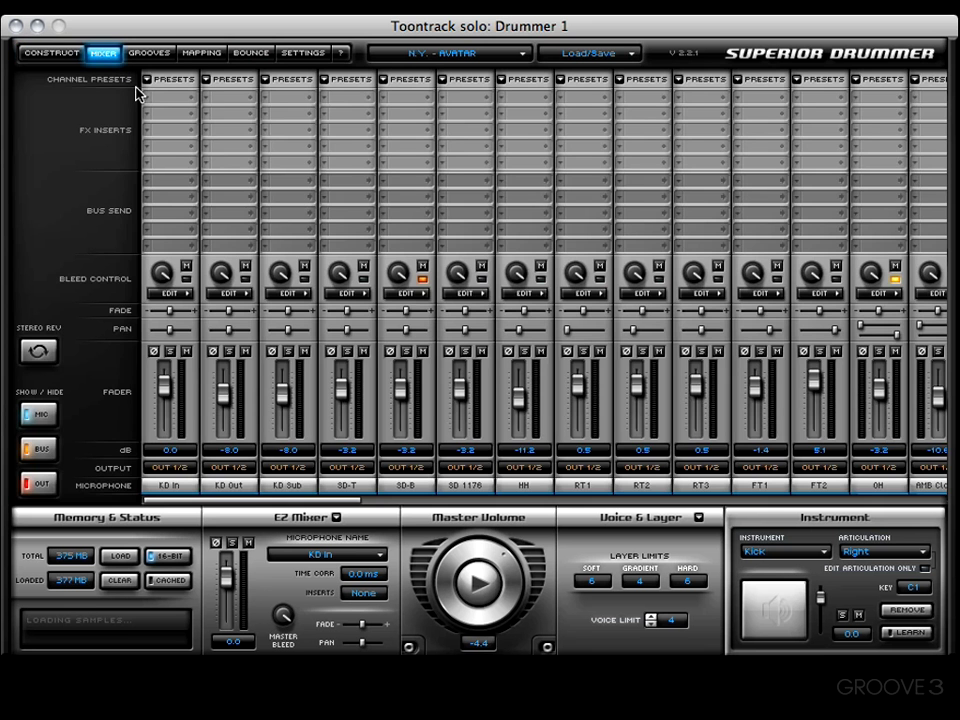
left_click(182, 294)
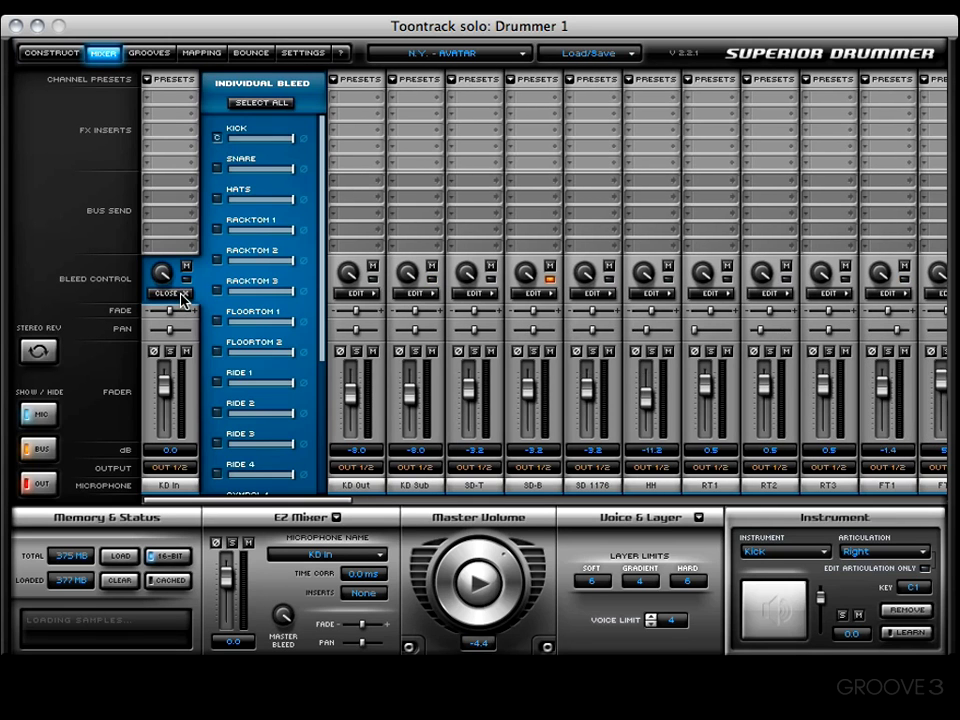
left_click(267, 104)
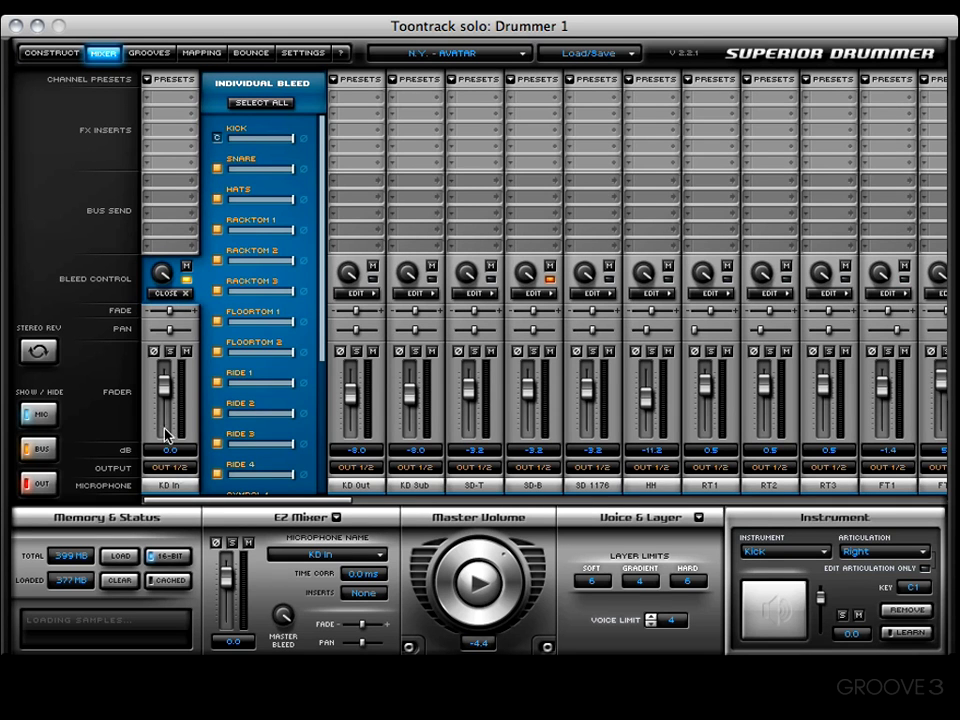
left_click(183, 294)
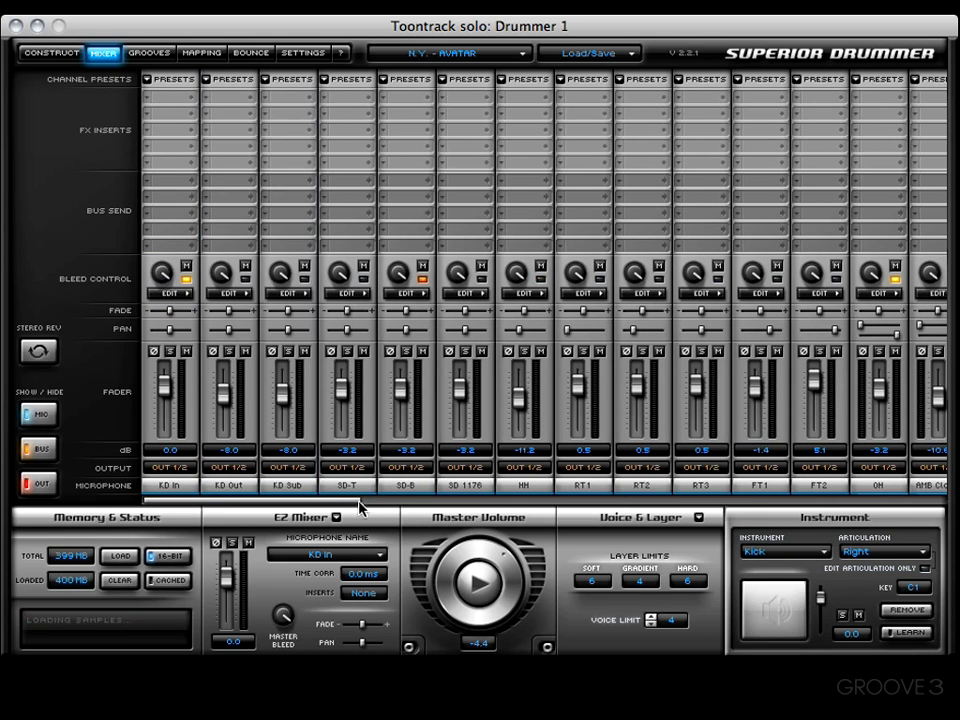
Check SD-T's individual bleed settings and return to the Bounce settings
left_click(358, 296)
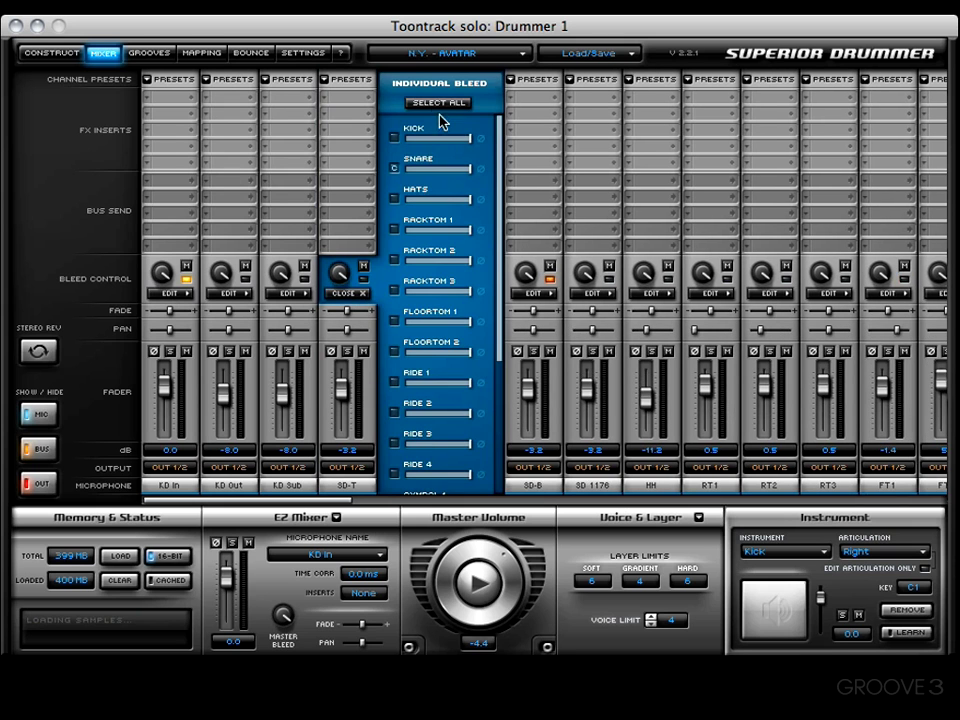
left_click(352, 293)
left_click(251, 53)
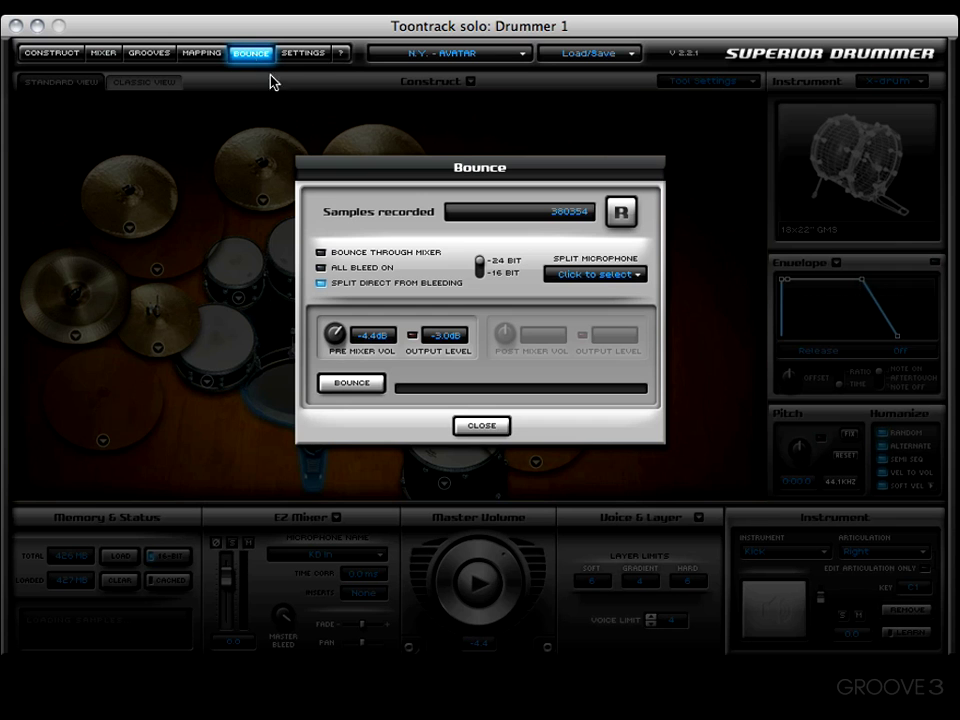
Bounce with close/bleed split, producing files like Kick_Close.wav and Kick_Bleed.wav
left_click(360, 384)
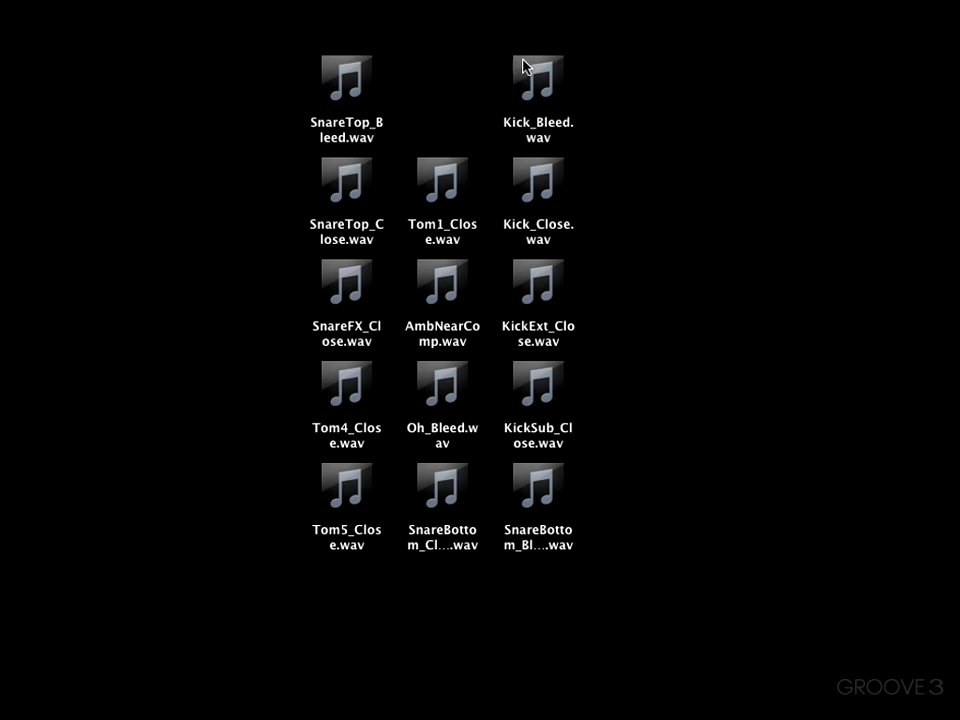
left_click(533, 91)
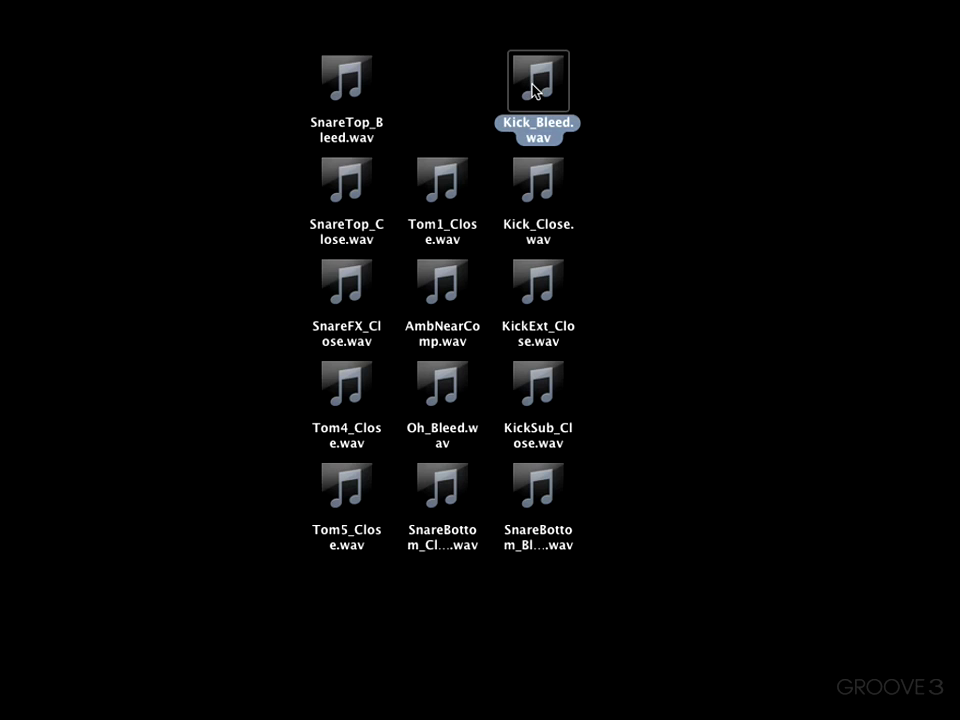
left_click(546, 190)
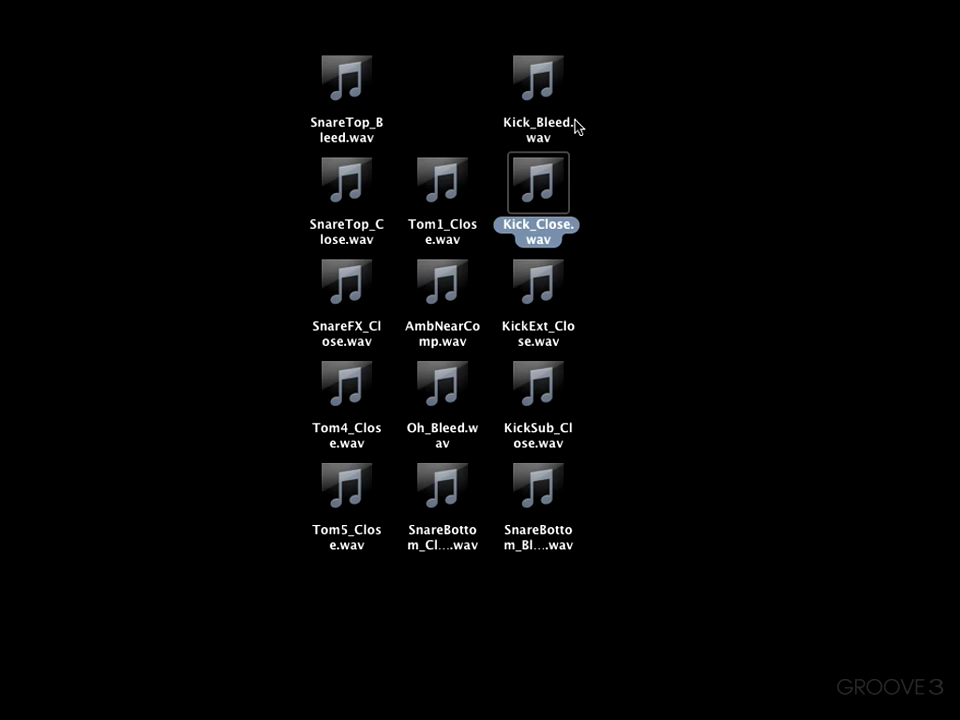
left_click(540, 90)
Audition Kick_Bleed.wav in QuickTime Player for about 8 seconds, then close it
right_click(541, 90)
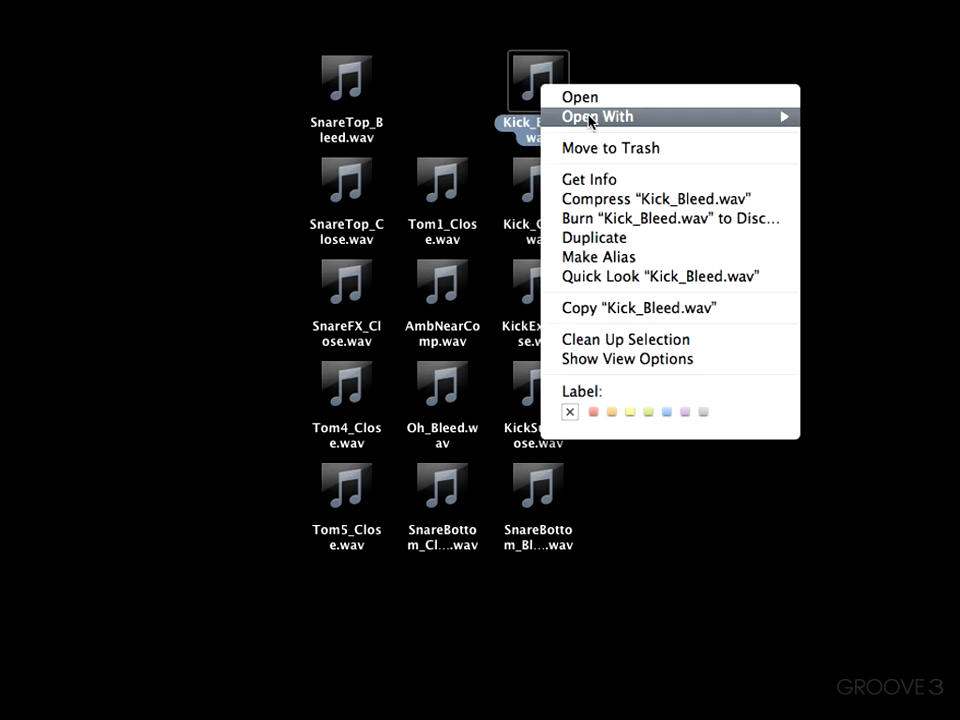
mouse_move(650, 116)
left_click(898, 309)
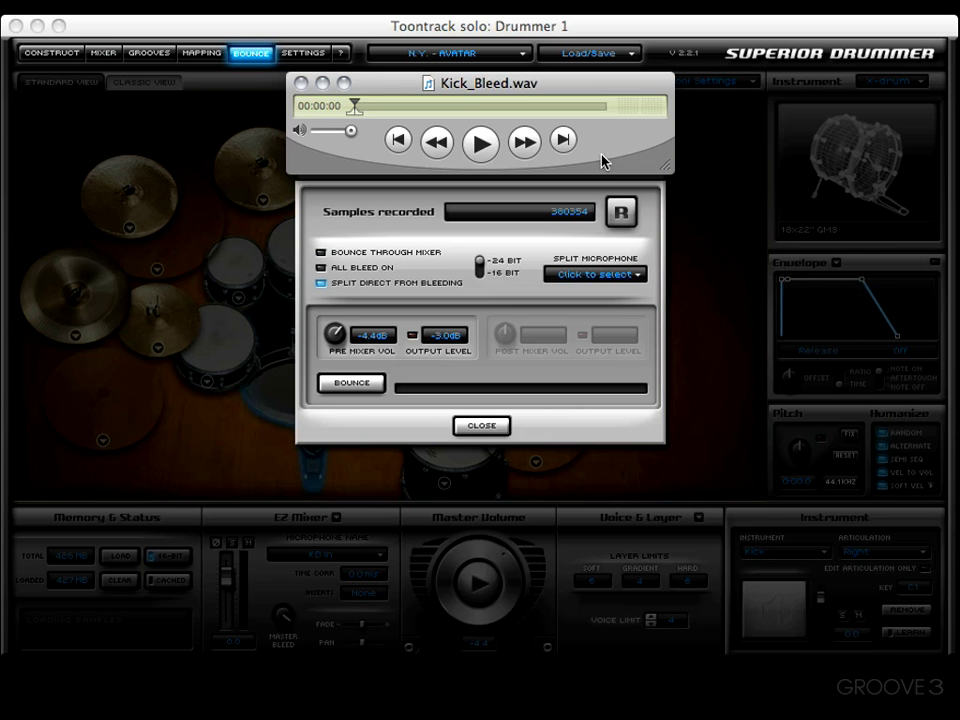
left_click(482, 144)
left_click(302, 86)
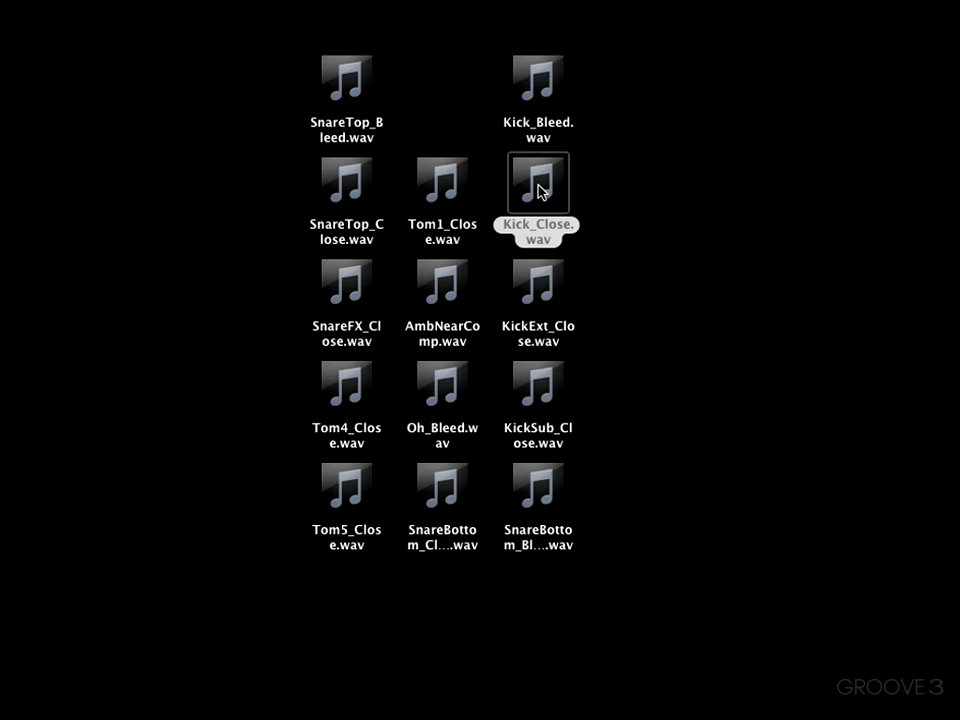
right_click(540, 188)
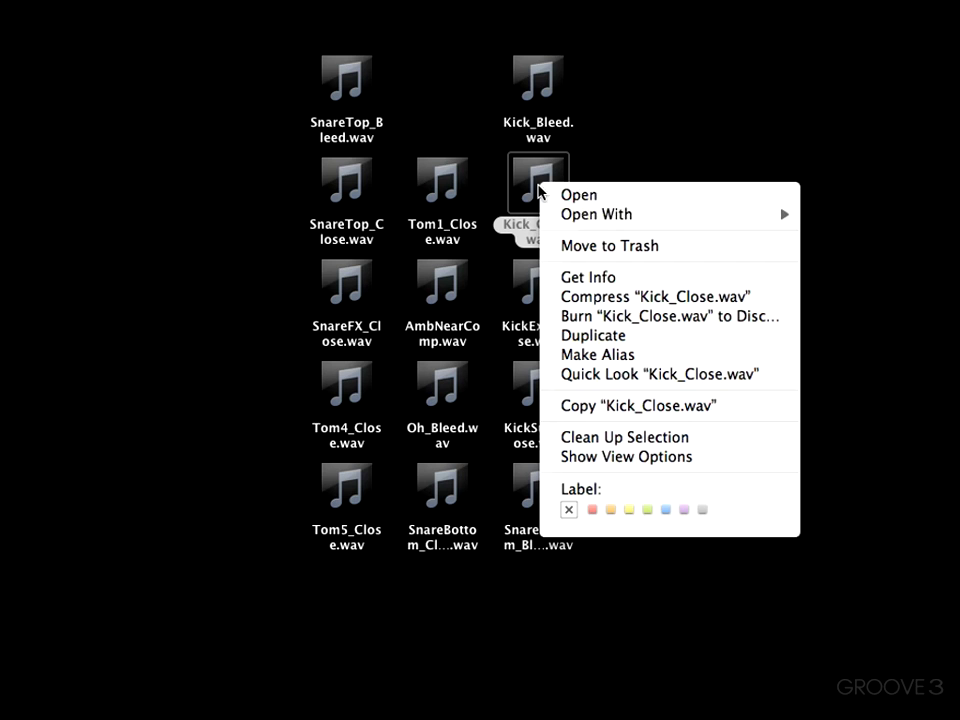
Audition Kick_Close.wav in QuickTime Player, then close it
mouse_move(600, 212)
left_click(880, 420)
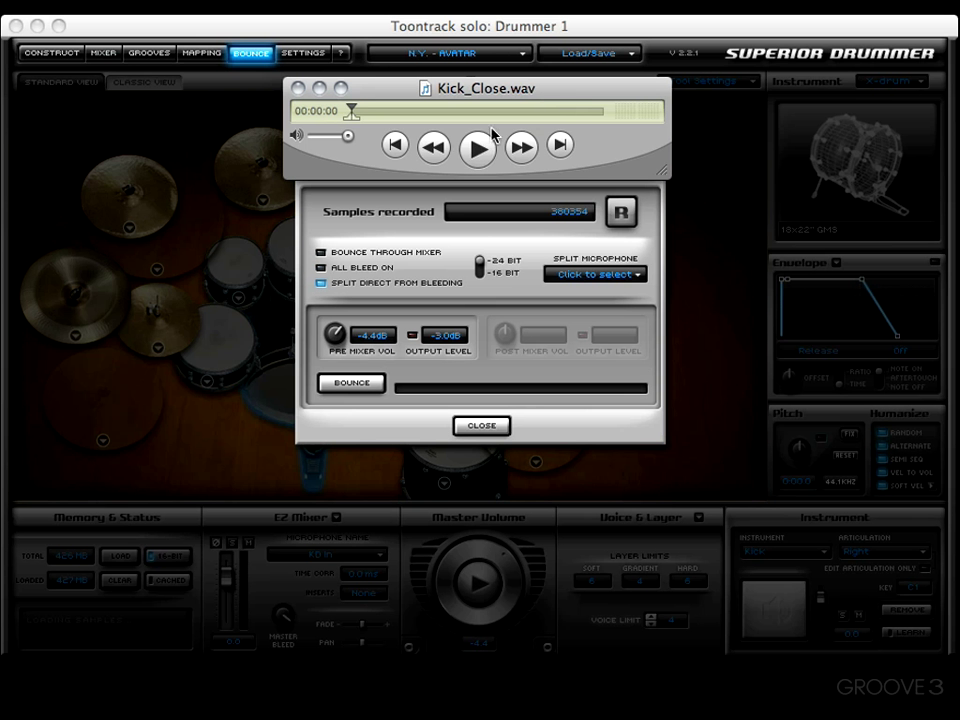
left_click(477, 148)
left_click(297, 89)
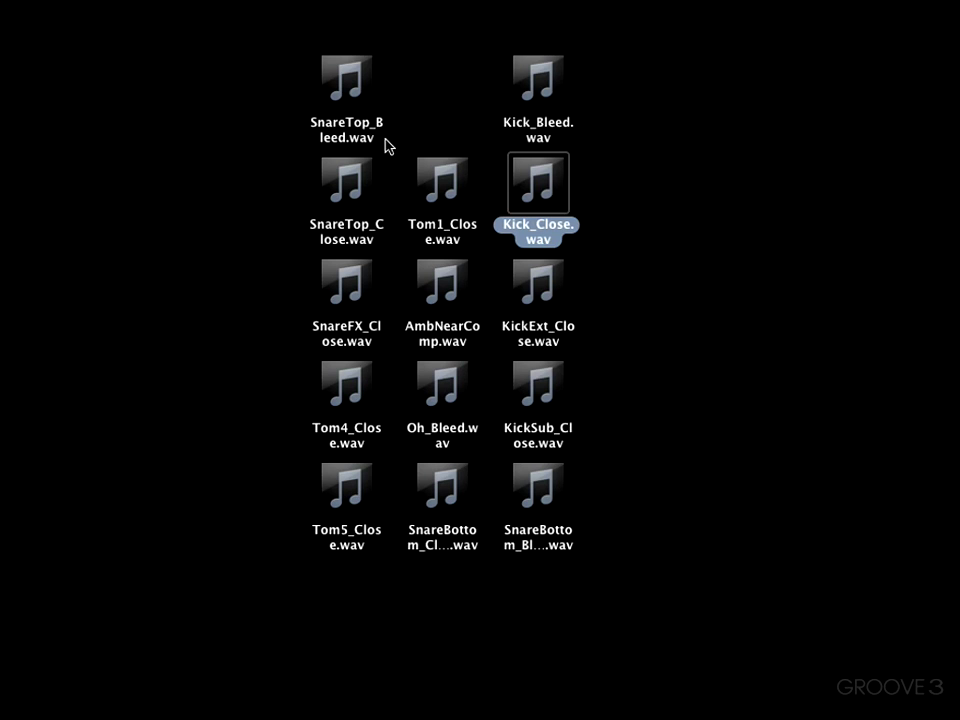
Audition SnareTop_Bleed.wav in QuickTime Player 7, then turn off Split Direct From Bleeding
left_click(355, 90)
right_click(352, 82)
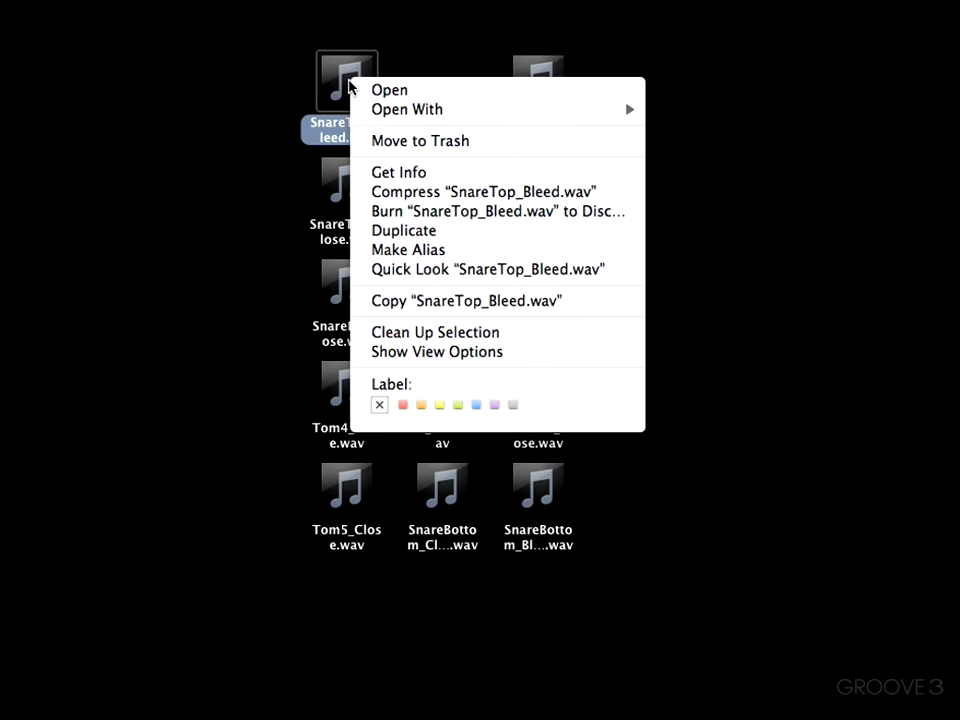
mouse_move(460, 109)
left_click(750, 315)
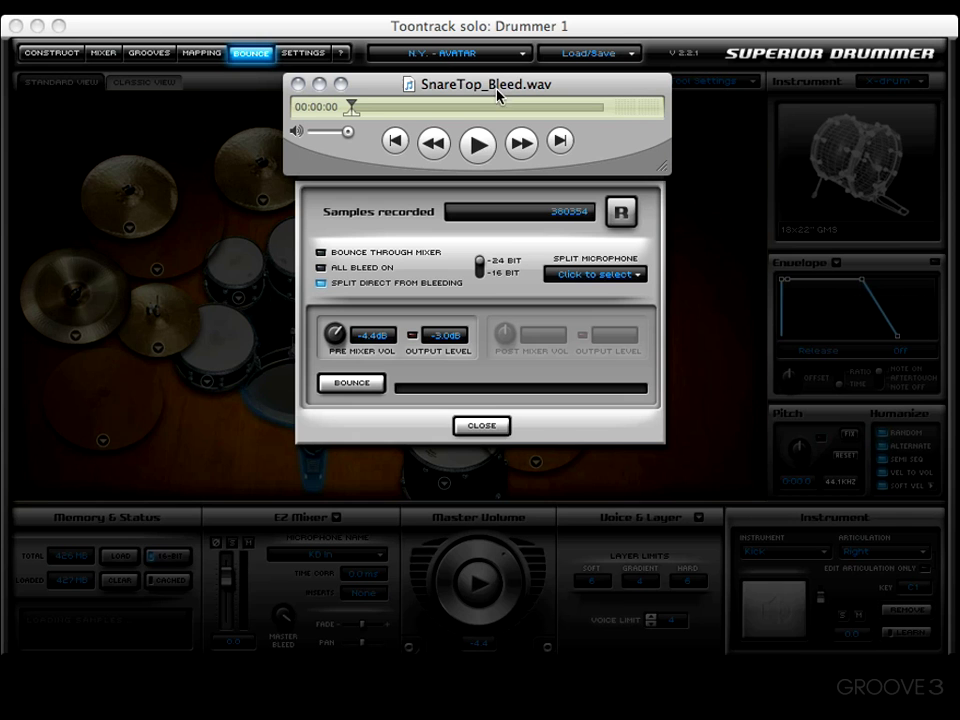
left_click(478, 144)
left_click(297, 84)
left_click(321, 283)
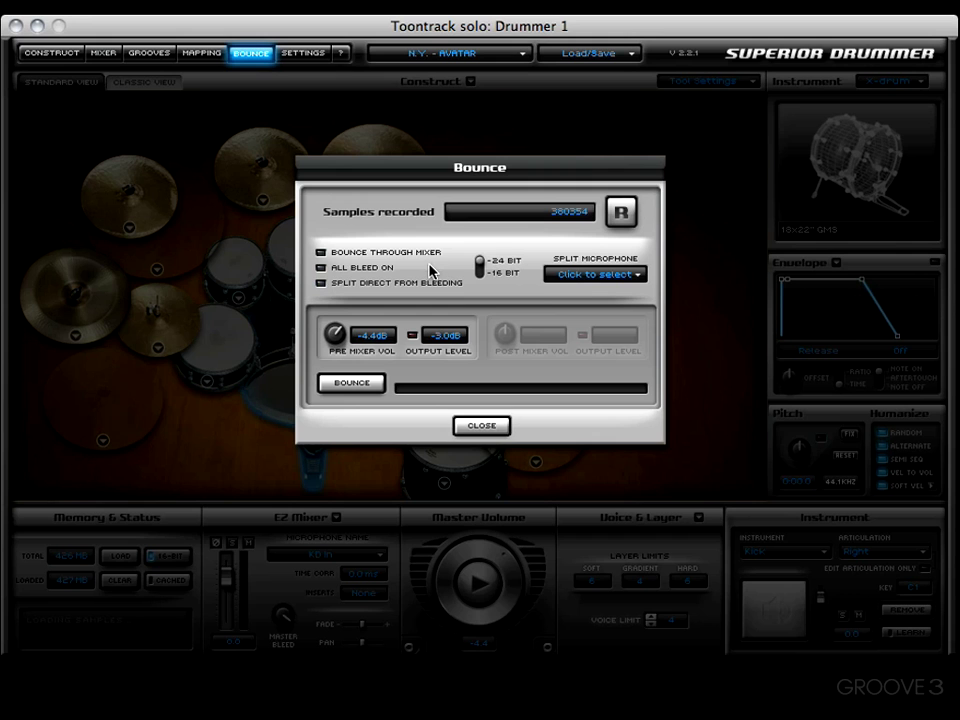
Record a new take of the EZplayer cymbal-variation groove using the R record button
left_click(620, 214)
key("F8")
key("ctrl+Right")
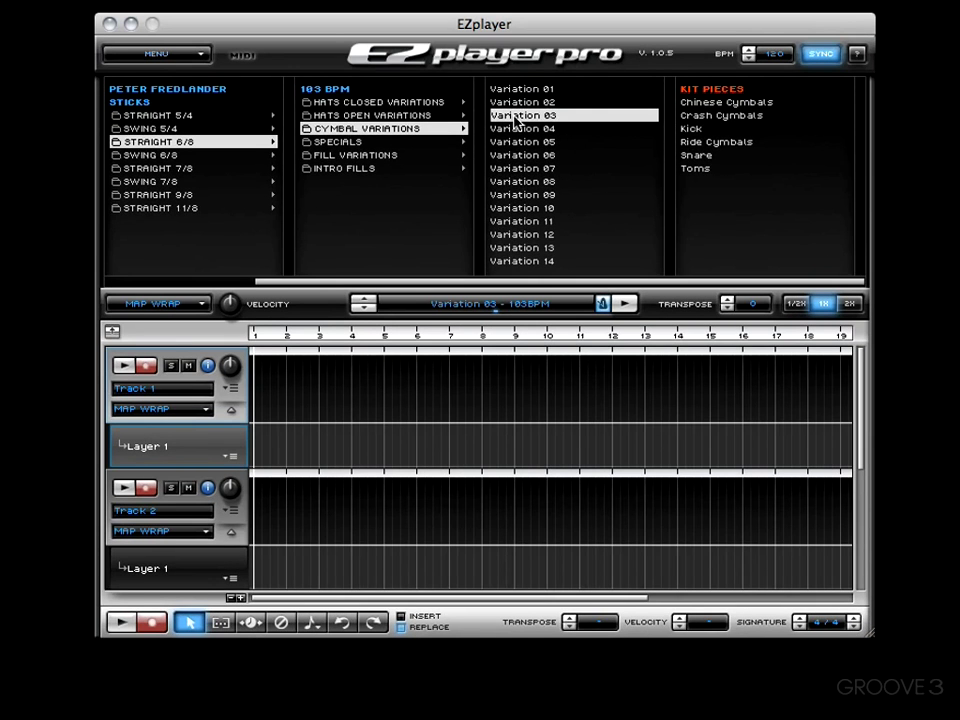
key("F8")
left_click(366, 116)
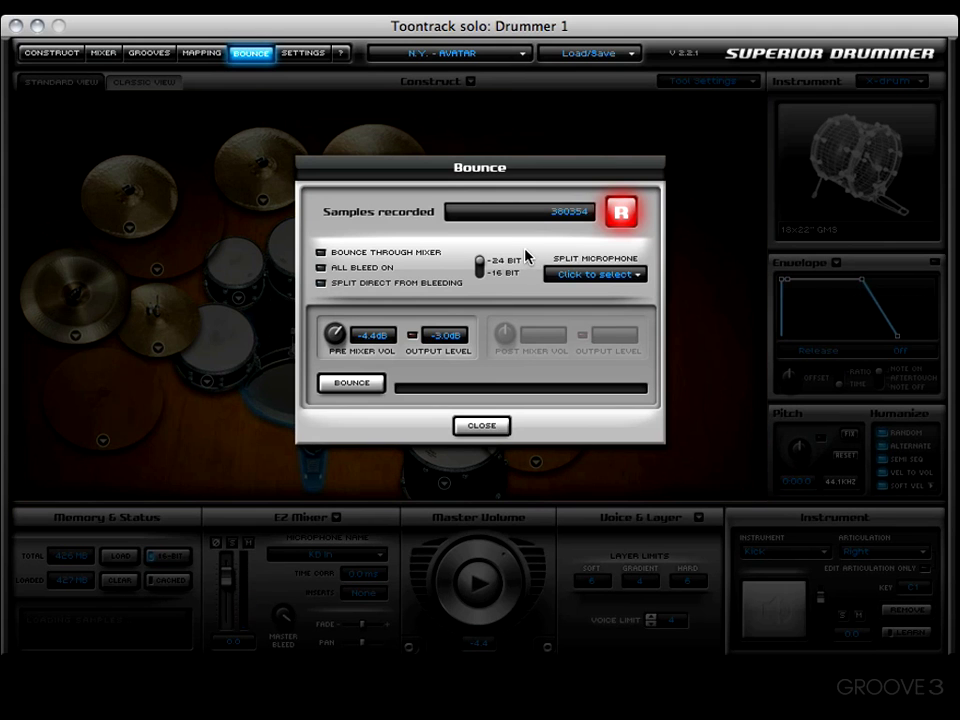
left_click(614, 216)
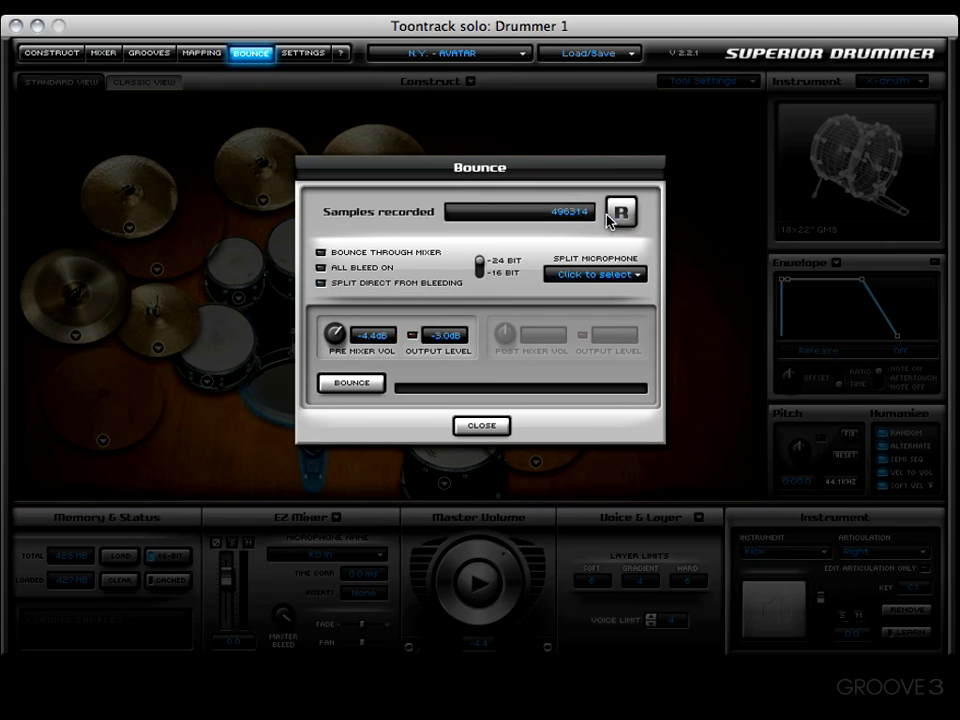
Set Split Microphone to OH and bounce the take into the Desktop folder
left_click(606, 273)
left_click(595, 325)
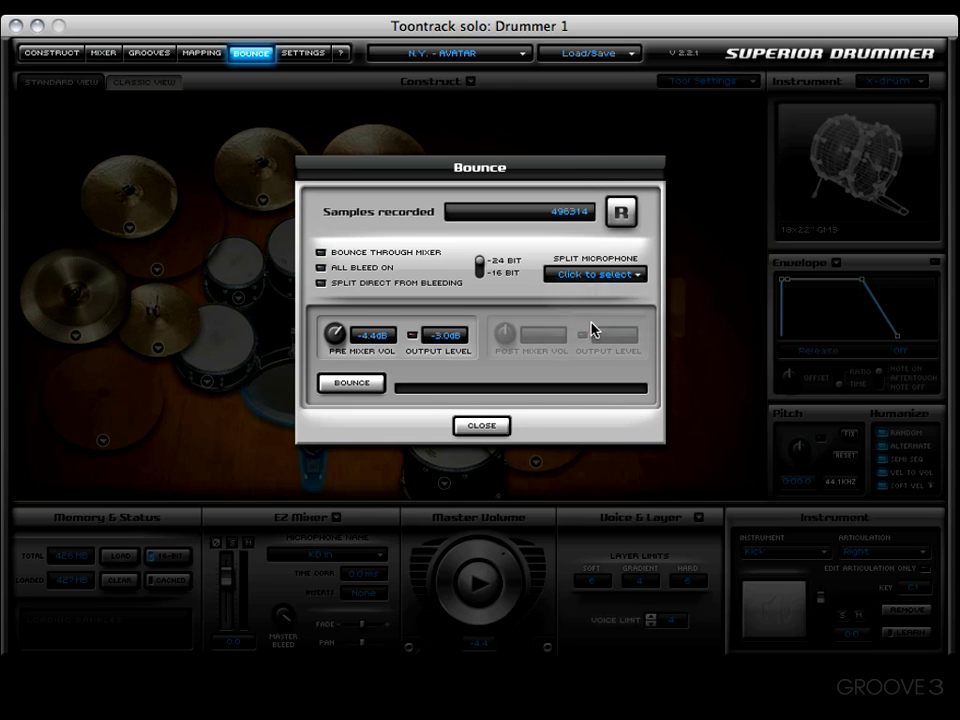
left_click(353, 383)
left_click(682, 421)
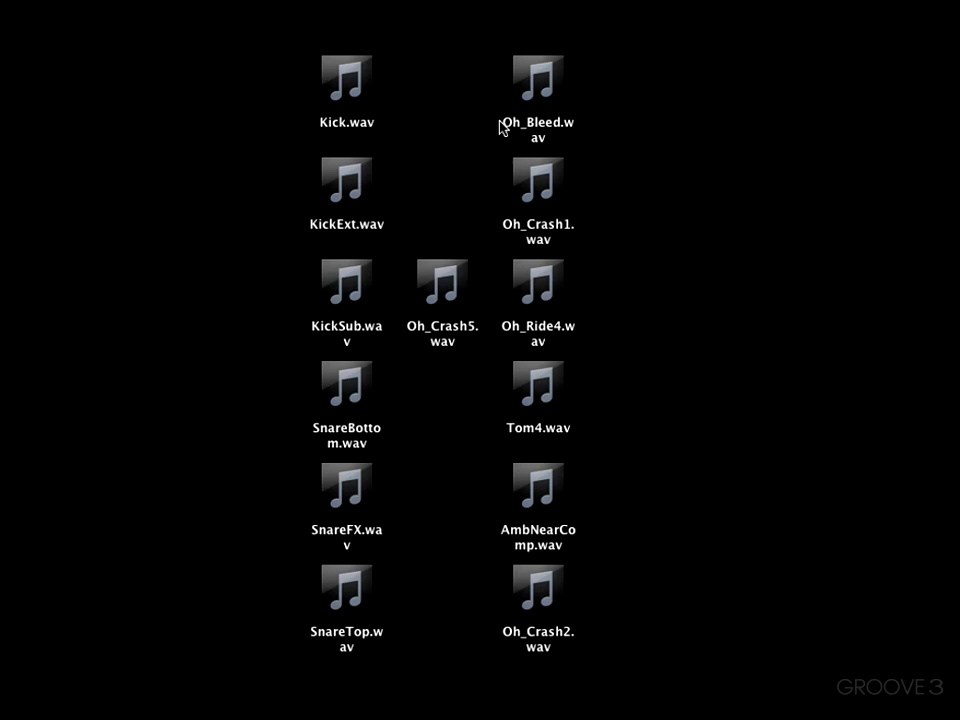
left_click(545, 80)
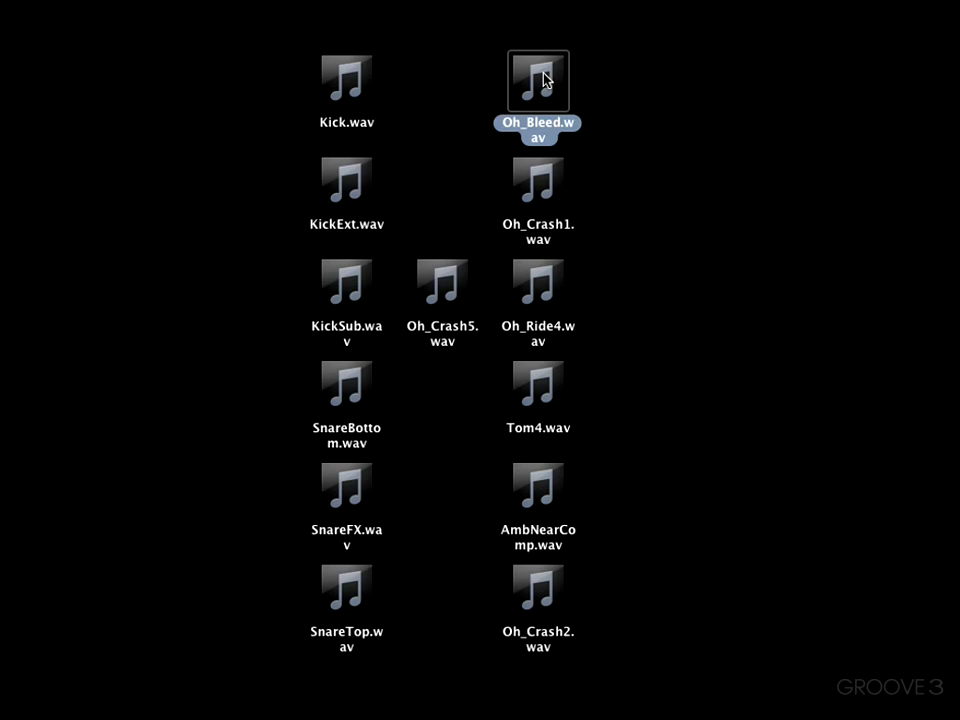
left_click(546, 197)
left_click(542, 304)
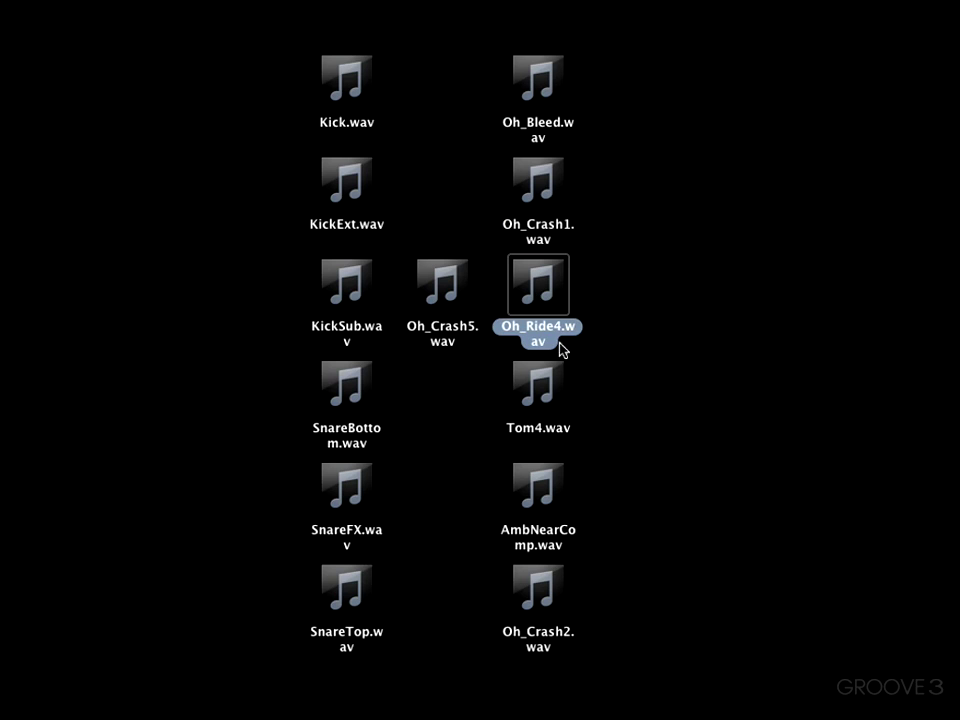
left_click(540, 603)
right_click(529, 590)
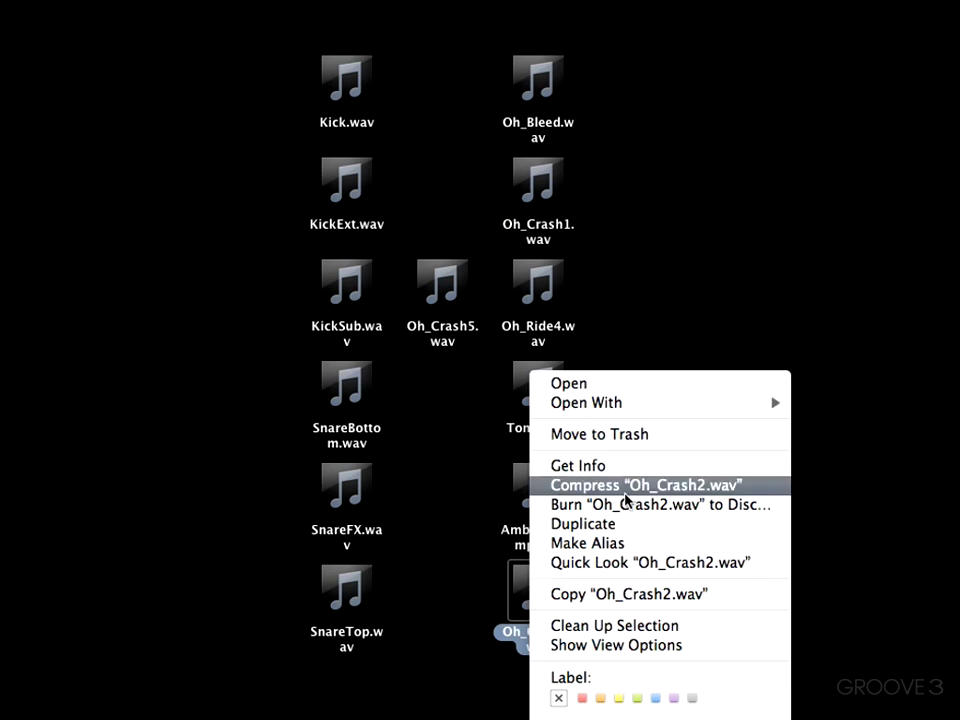
mouse_move(626, 404)
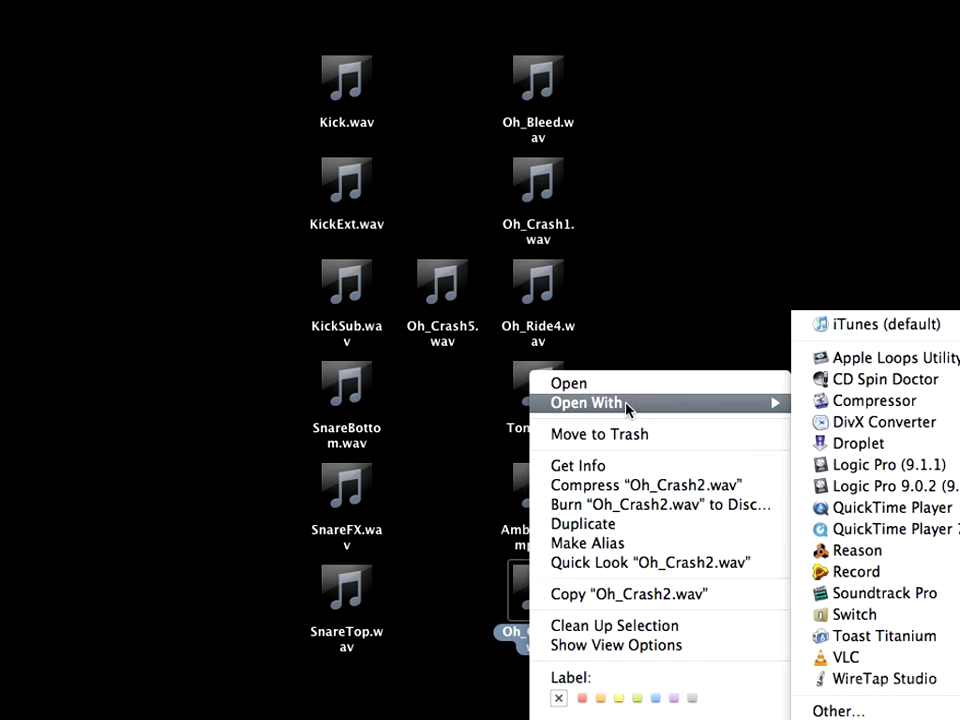
left_click(876, 529)
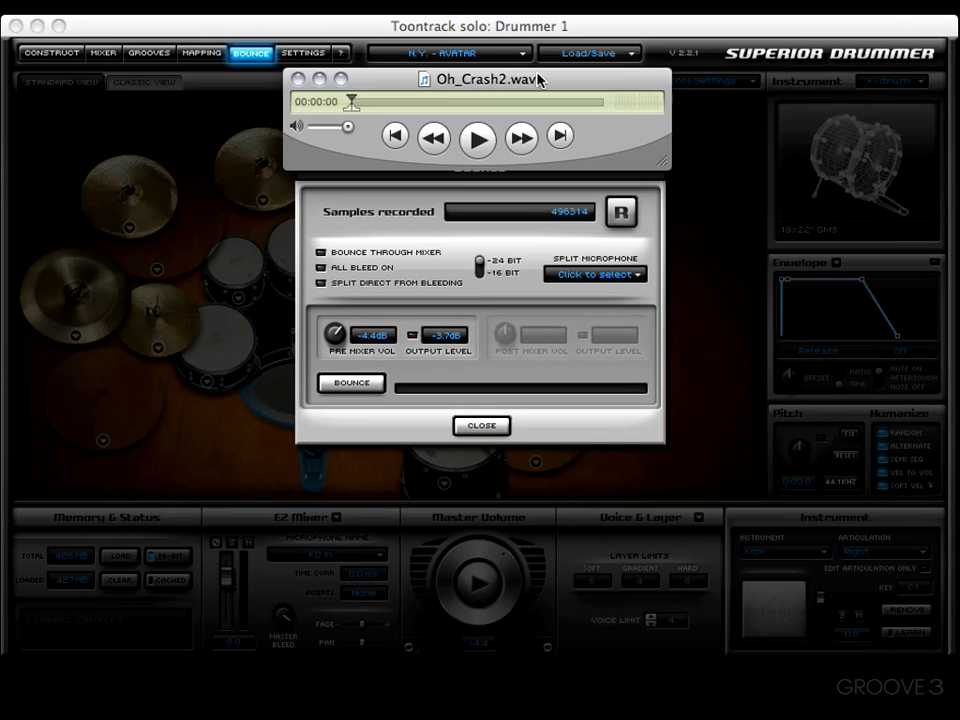
left_click(478, 140)
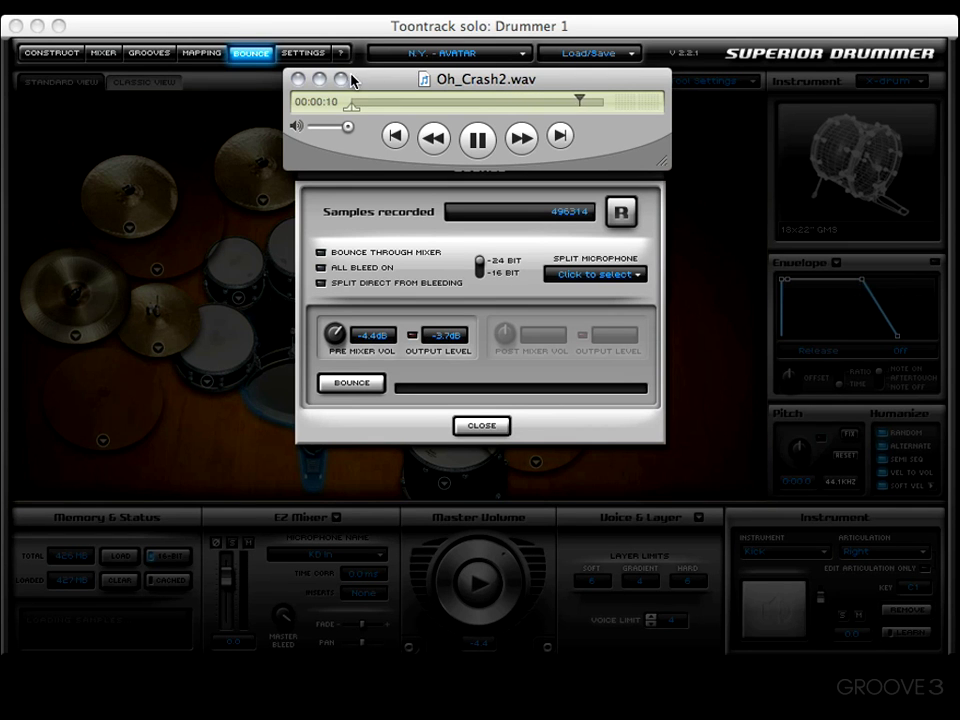
left_click(298, 78)
key("F11")
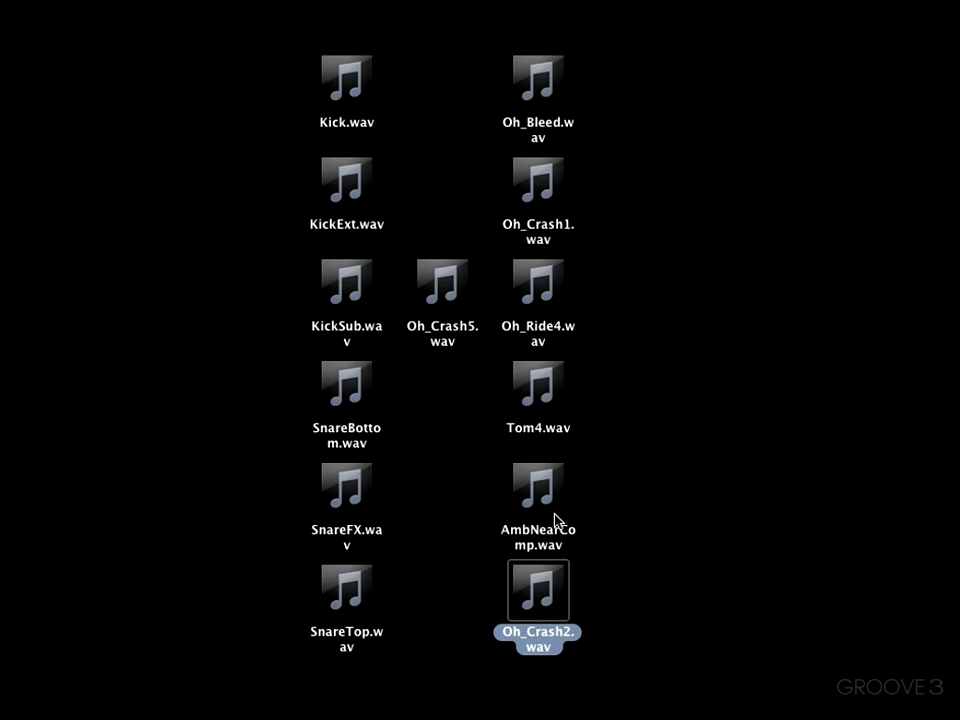
Audition Oh_Crash1.wav in QuickTime Player, then close it
right_click(549, 190)
mouse_move(598, 218)
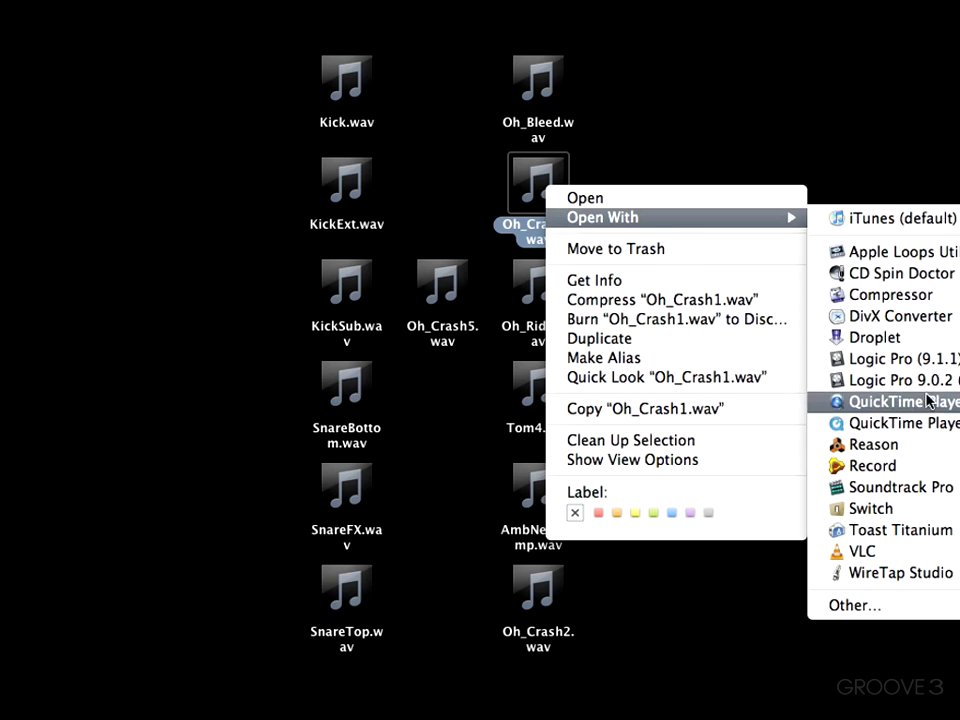
left_click(916, 424)
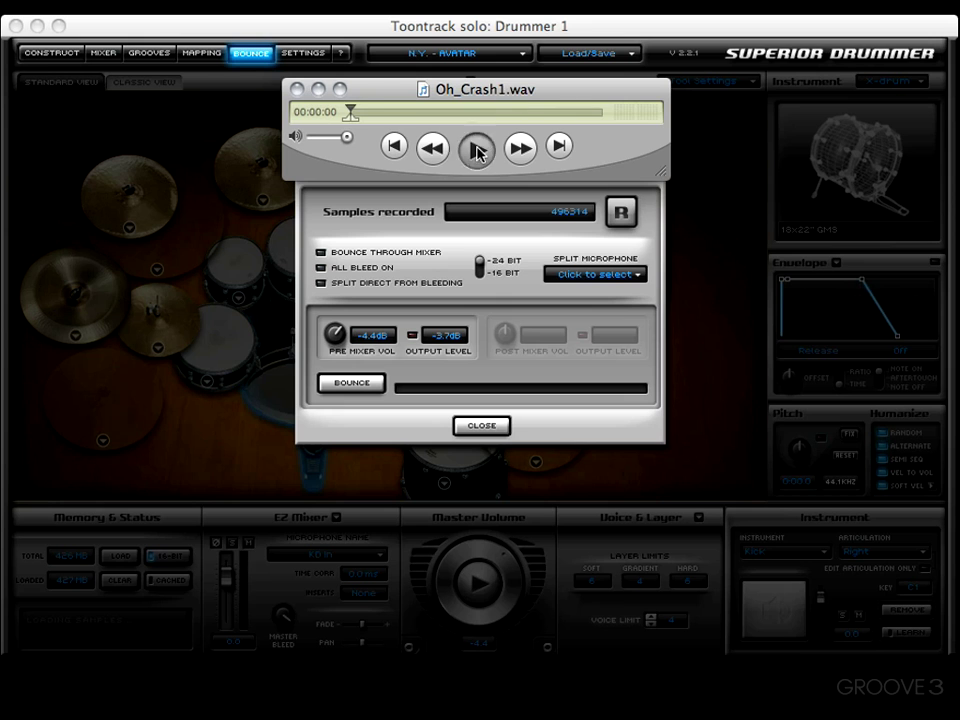
left_click(476, 148)
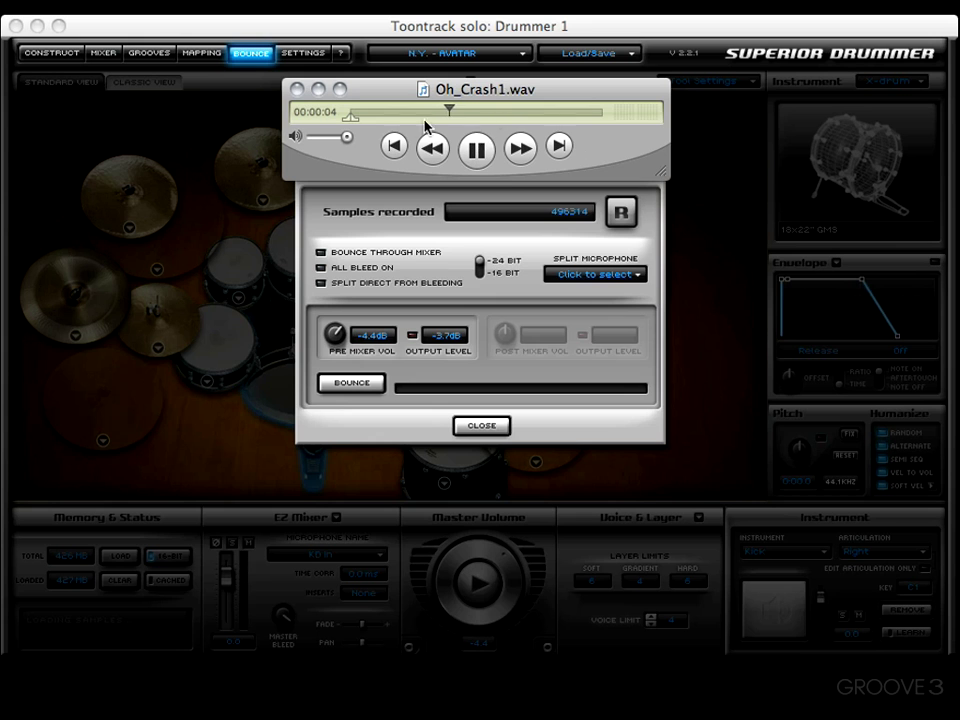
left_click(296, 90)
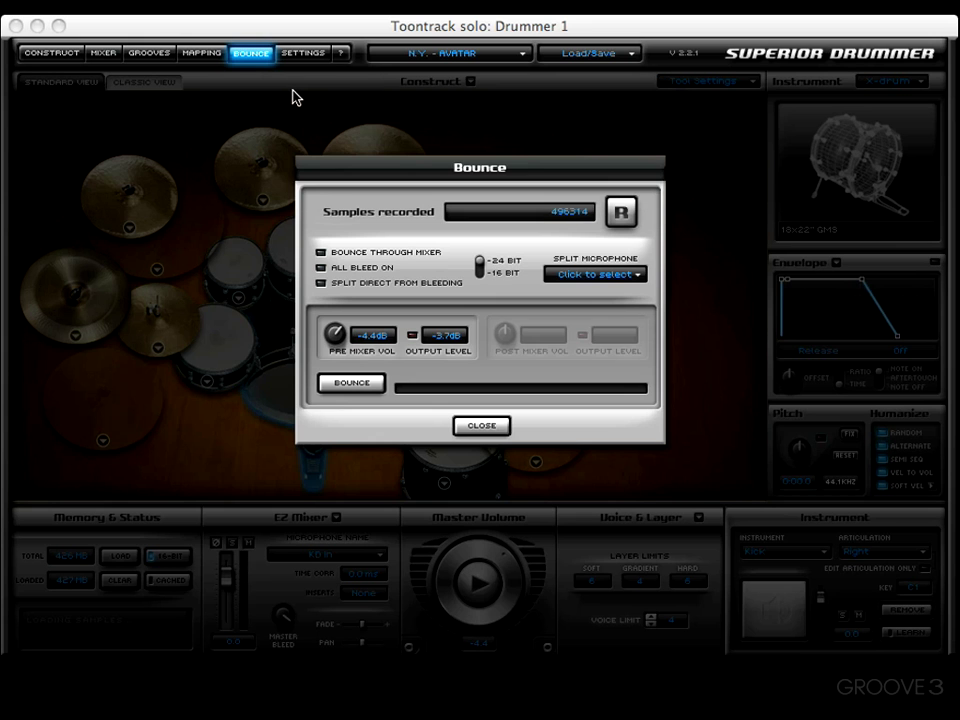
Audition Oh_Bleed.wav in QuickTime Player 7 for about 8 seconds, then close it
key("F11")
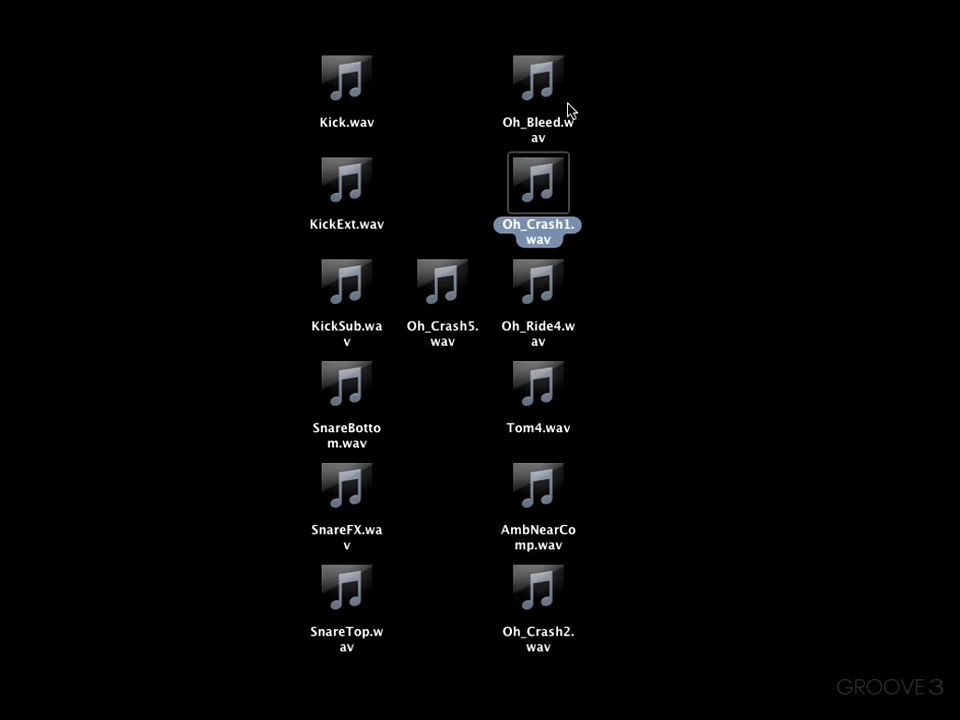
left_click(538, 100)
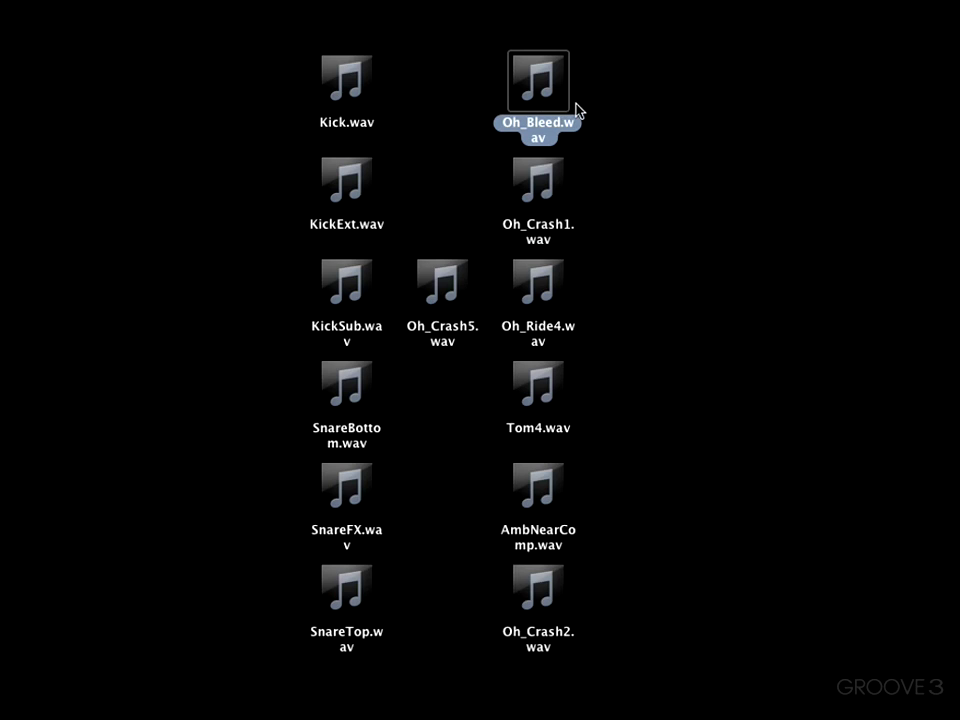
right_click(528, 100)
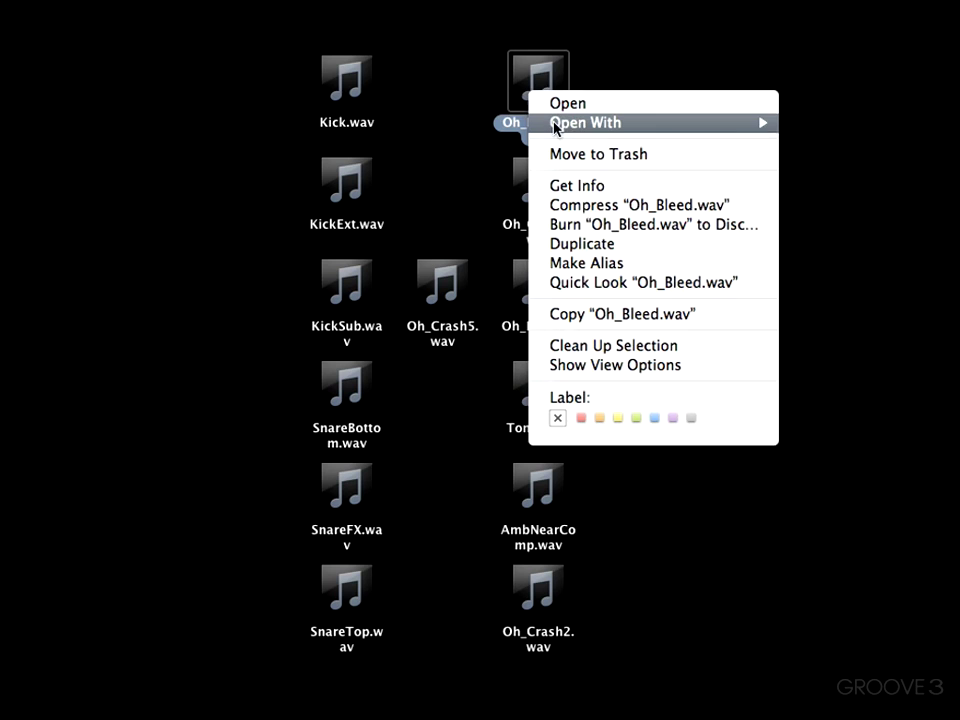
mouse_move(658, 125)
left_click(862, 328)
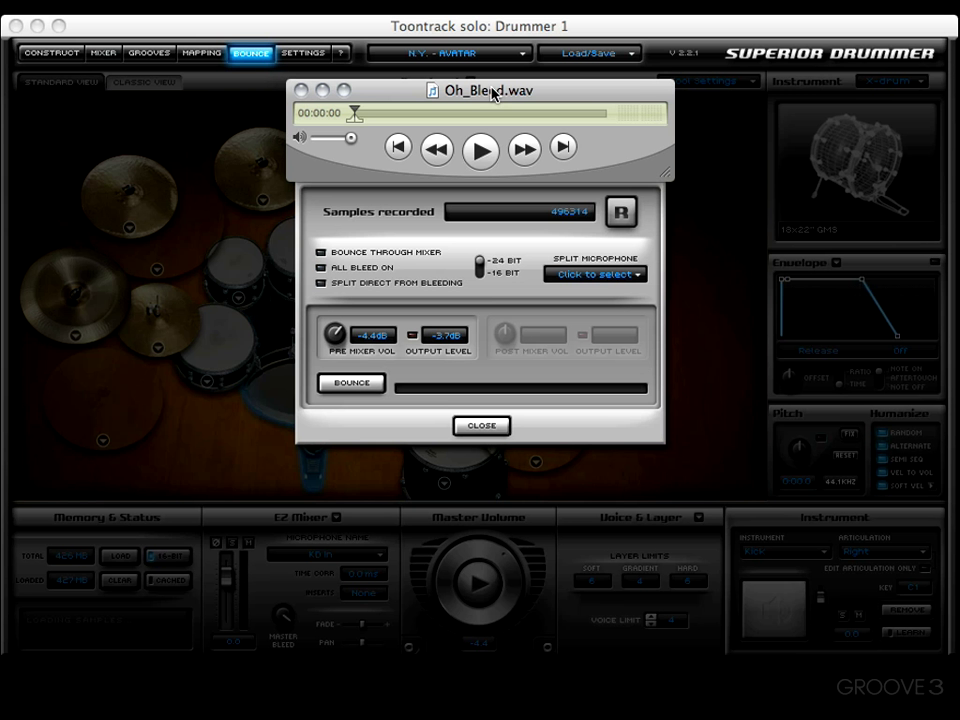
left_click(481, 151)
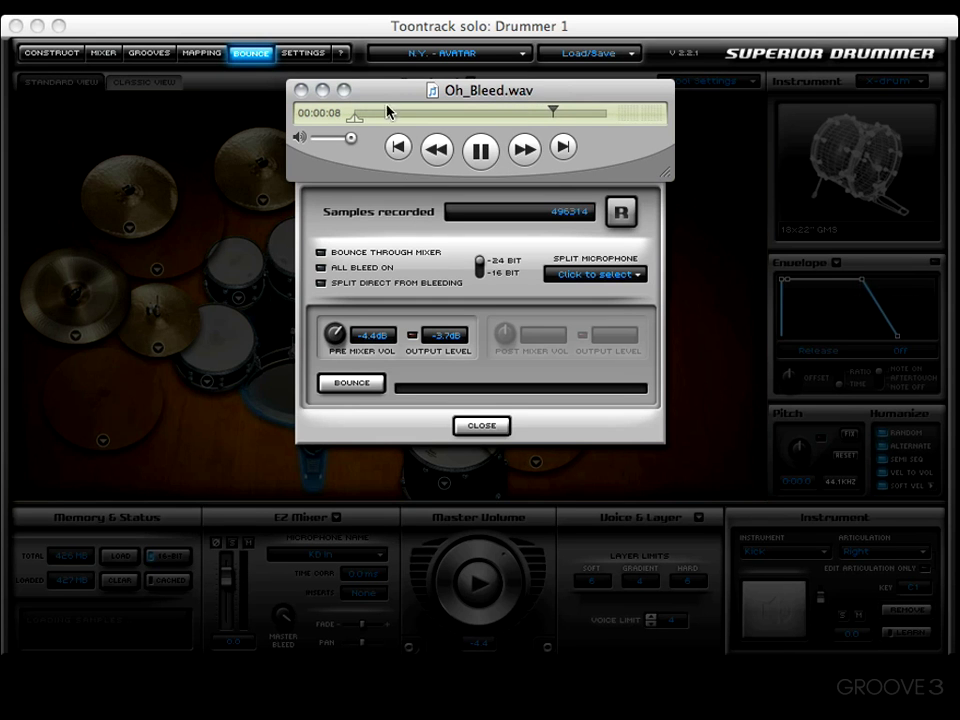
left_click(298, 90)
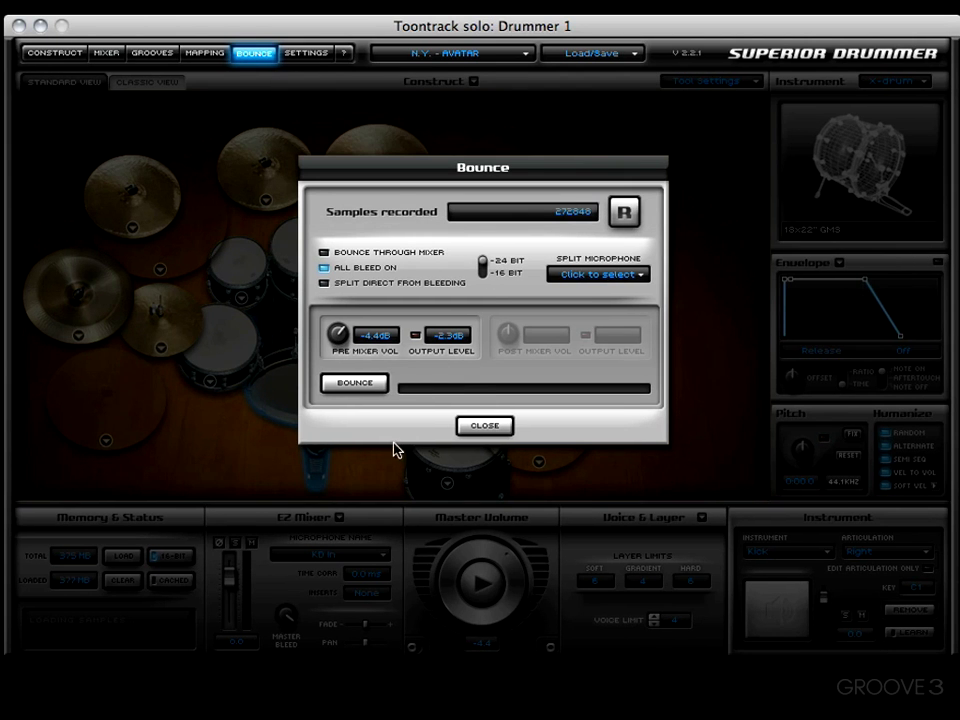
Enable Bounce splits stereo in the general settings, then return to the Bounce window
left_click(472, 425)
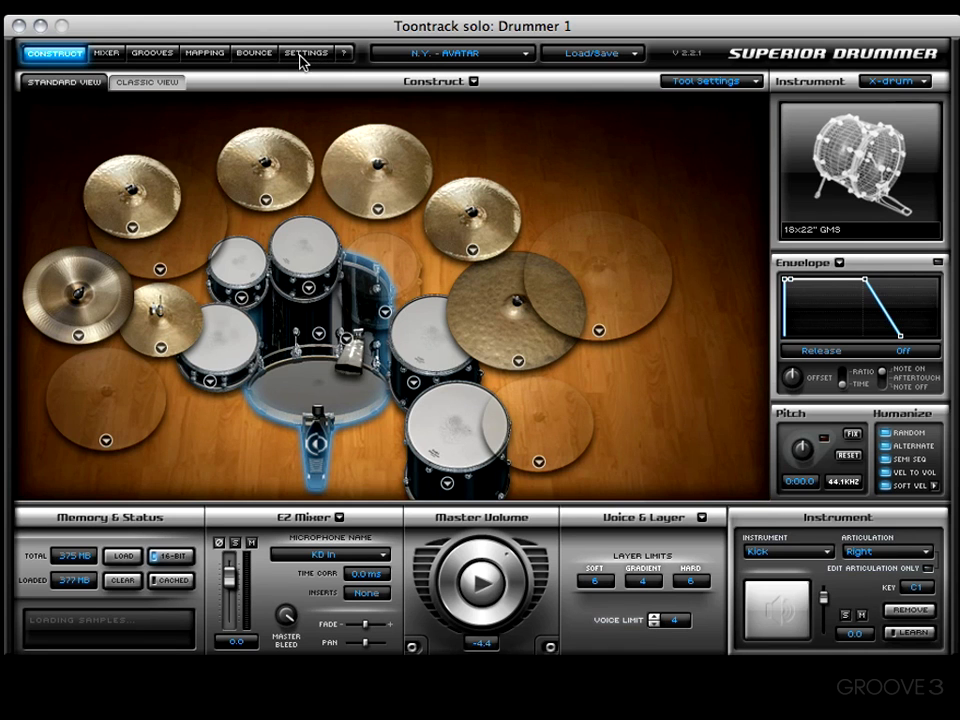
left_click(300, 58)
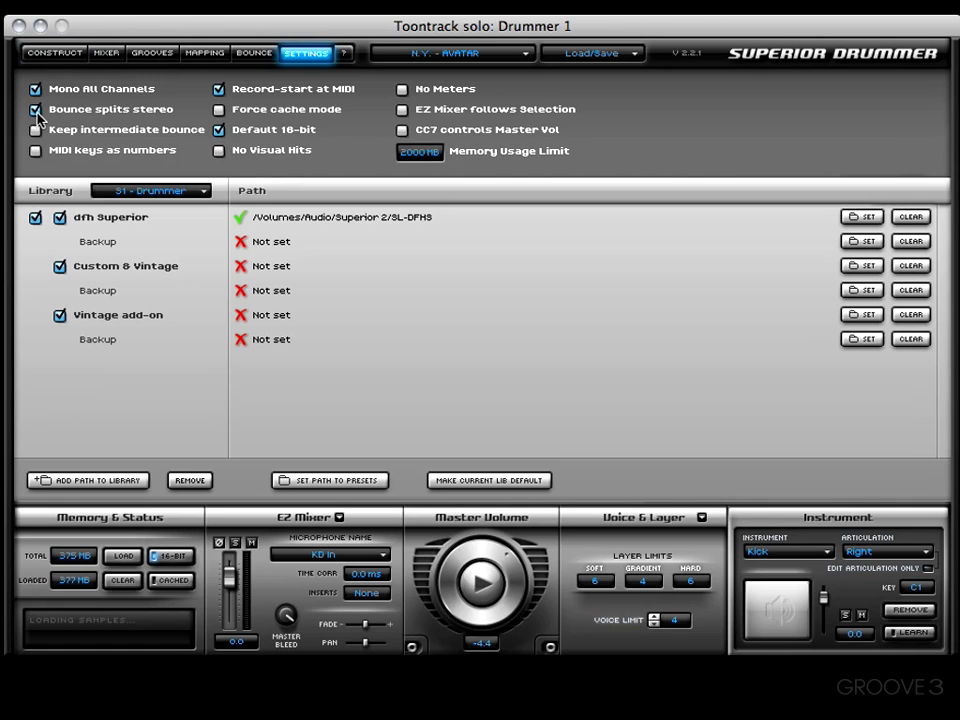
left_click(255, 55)
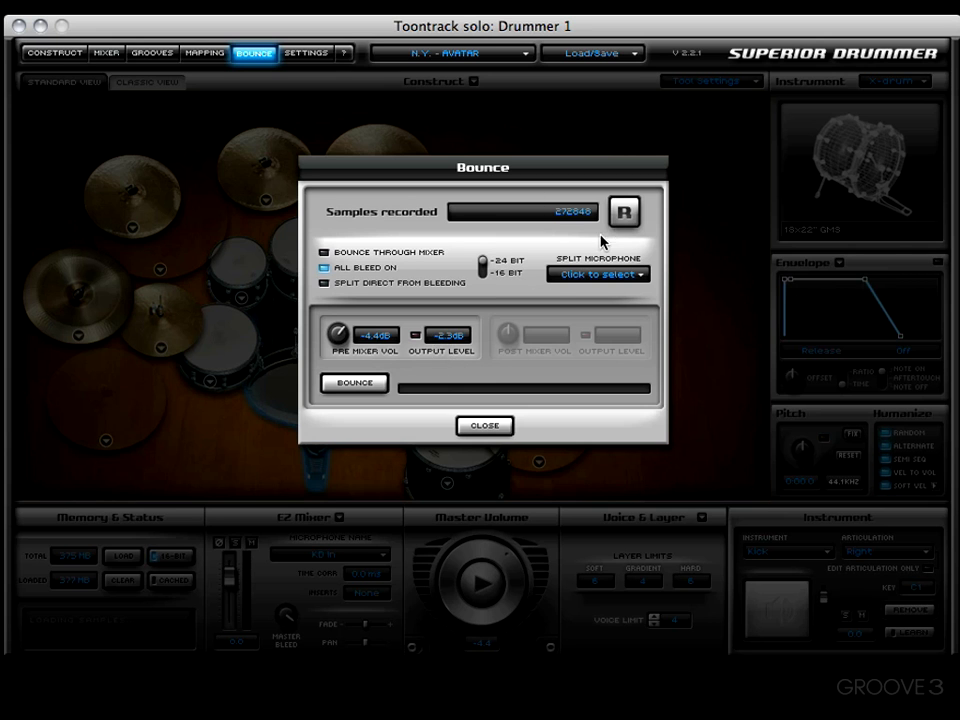
Bounce the take to the Desktop folder and reveal the resulting Oh.L.wav and Oh.R.wav files
left_click(354, 383)
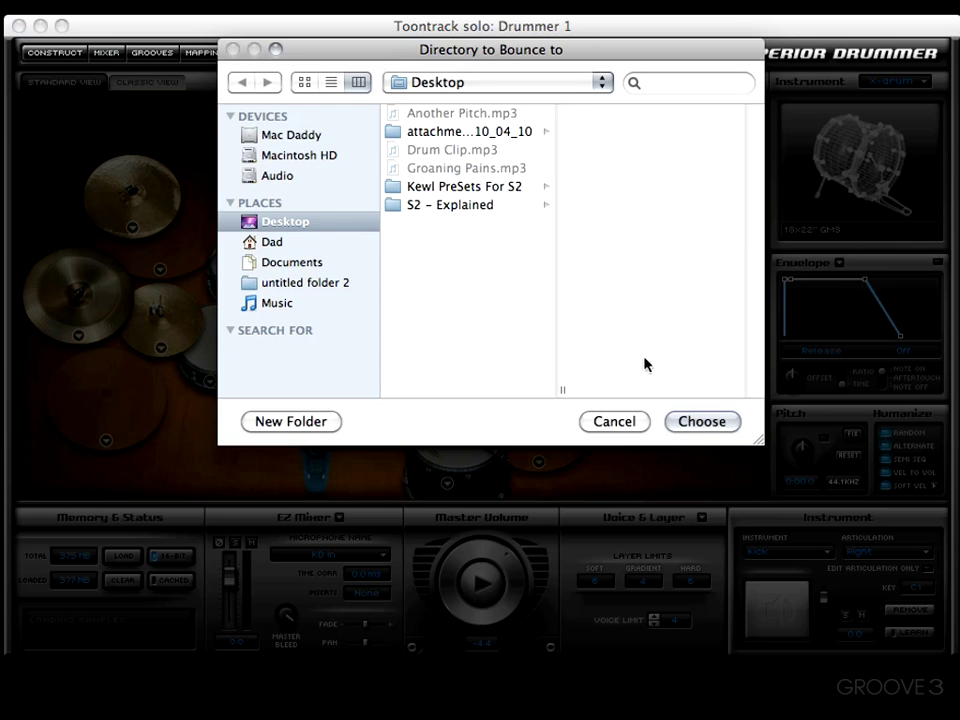
left_click(703, 421)
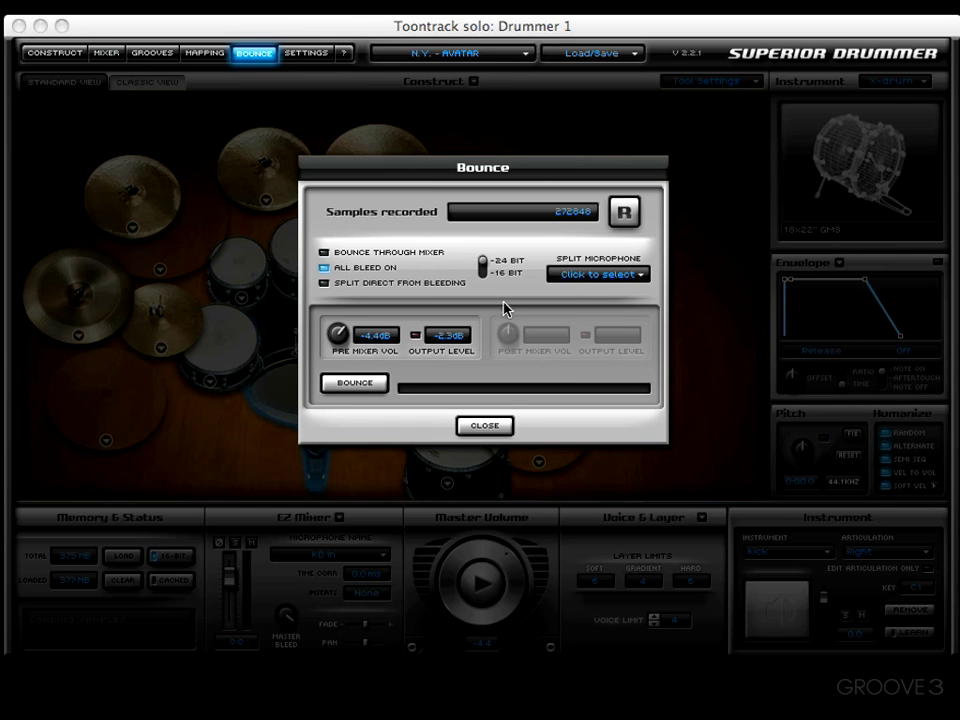
key("F11")
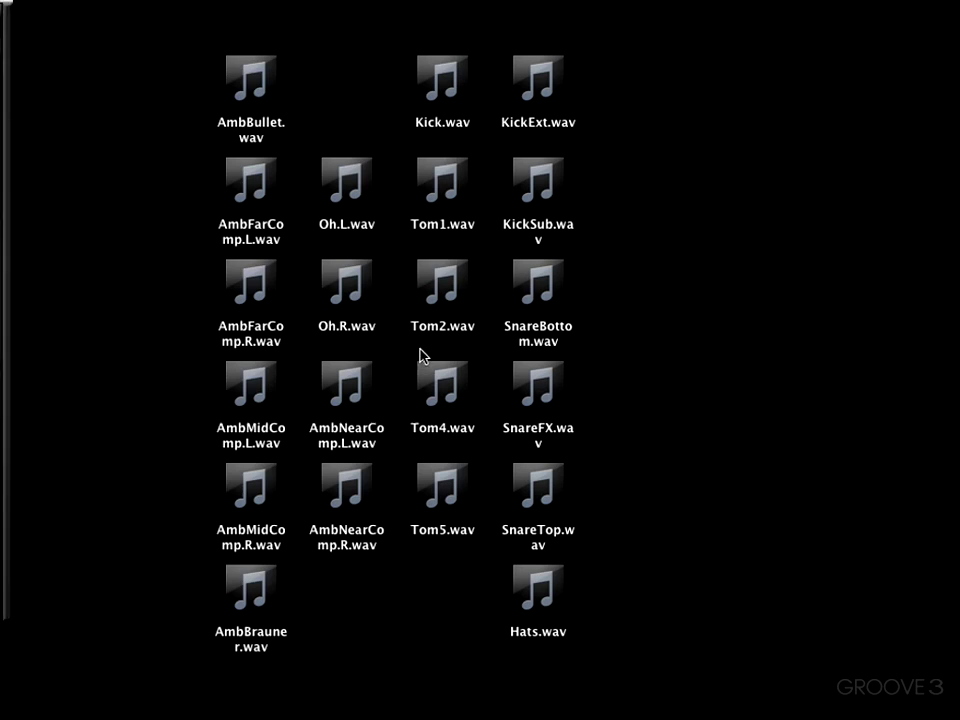